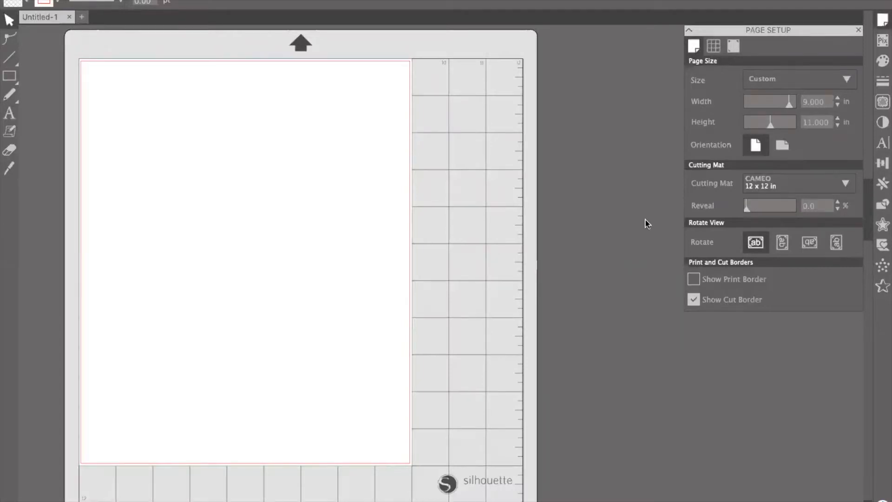
pyautogui.scroll(3, 645, 223)
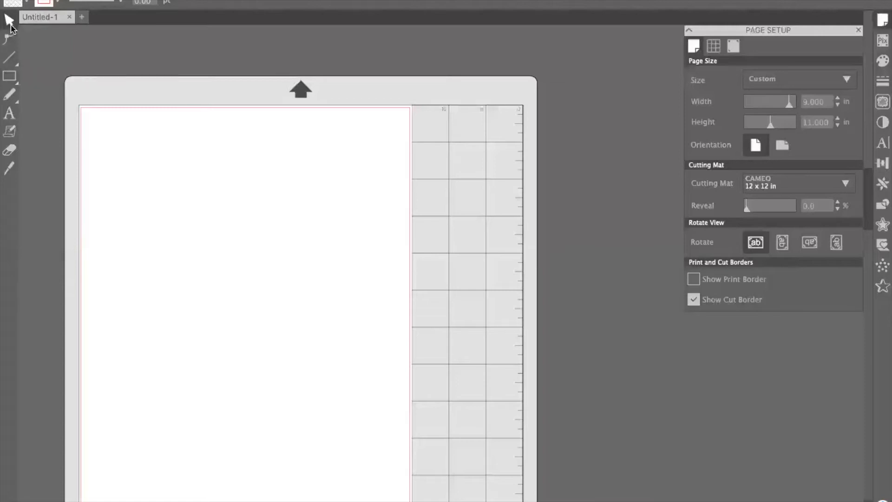
pyautogui.click(10, 40)
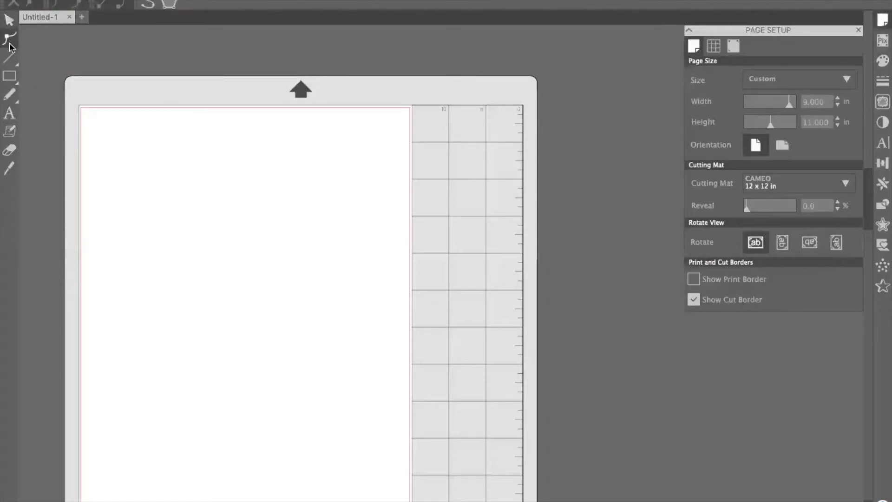
pyautogui.moveTo(10, 56)
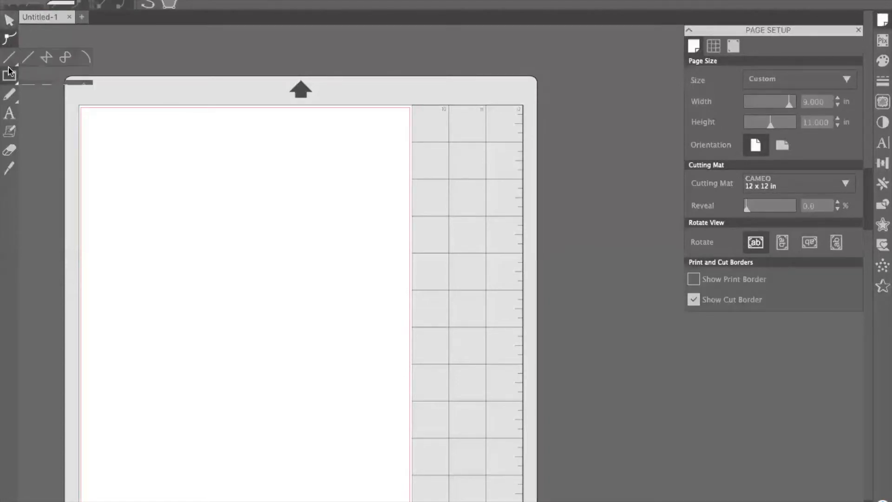
pyautogui.click(8, 21)
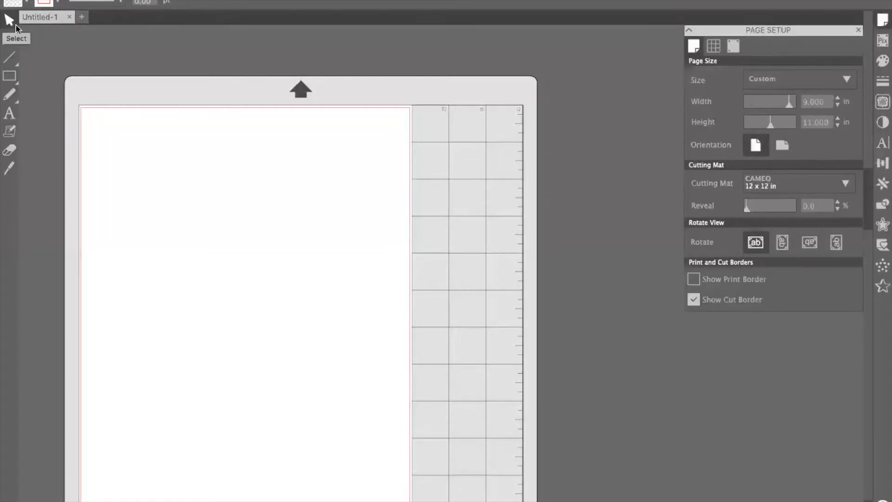
pyautogui.click(12, 42)
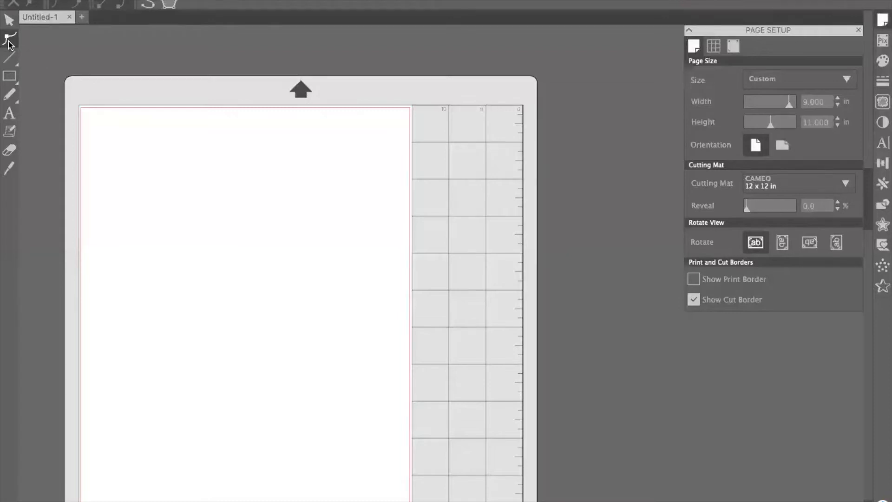
# Draw a short diagonal line near the page's upper-left corner, with a nearly square rectangle and a narrow upright rectangle beside it
pyautogui.click(9, 60)
pyautogui.moveTo(112, 137); pyautogui.dragTo(148, 186)
pyautogui.click(14, 63)
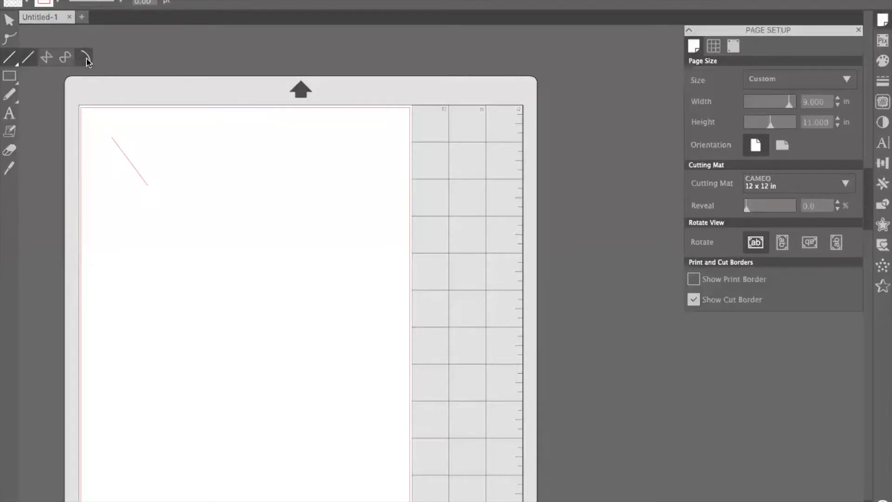
pyautogui.click(10, 81)
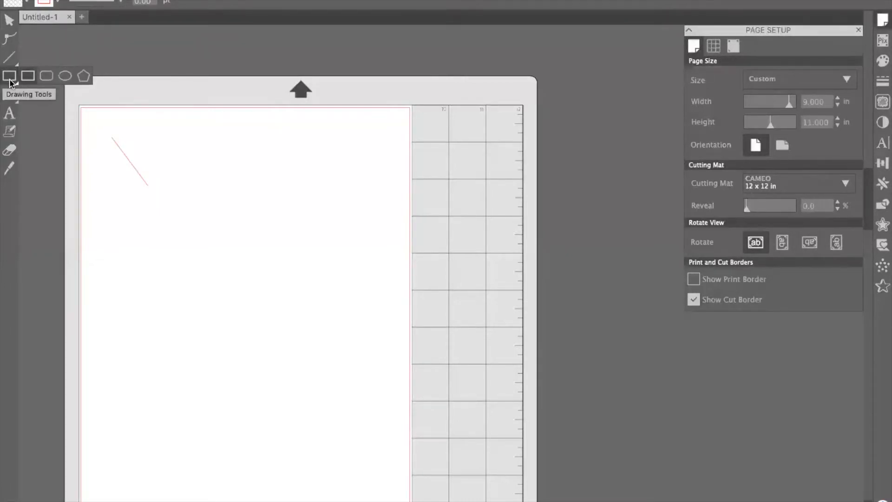
pyautogui.moveTo(162, 130); pyautogui.dragTo(214, 179)
pyautogui.moveTo(262, 138); pyautogui.dragTo(294, 191)
# Draw a nearly round ellipse near the page's upper-right corner and a wider, flatter ellipse below the diagonal line
pyautogui.click(11, 79)
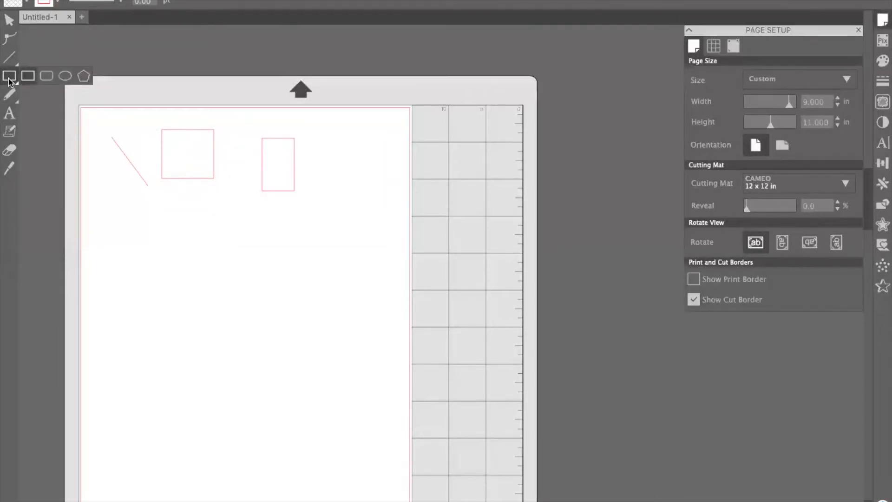
pyautogui.click(64, 80)
pyautogui.moveTo(346, 140); pyautogui.dragTo(389, 177)
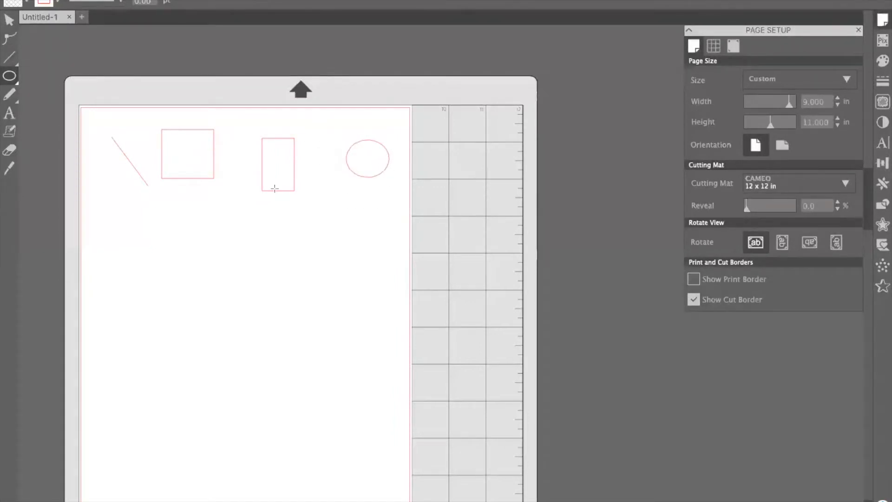
pyautogui.moveTo(126, 205)
pyautogui.mouseDown()
pyautogui.moveTo(130, 234)
pyautogui.moveTo(173, 235)
pyautogui.mouseUp()
# Draw a closed freehand shape with a bumpy upper edge below the narrow rectangle
pyautogui.click(10, 95)
pyautogui.click(10, 97)
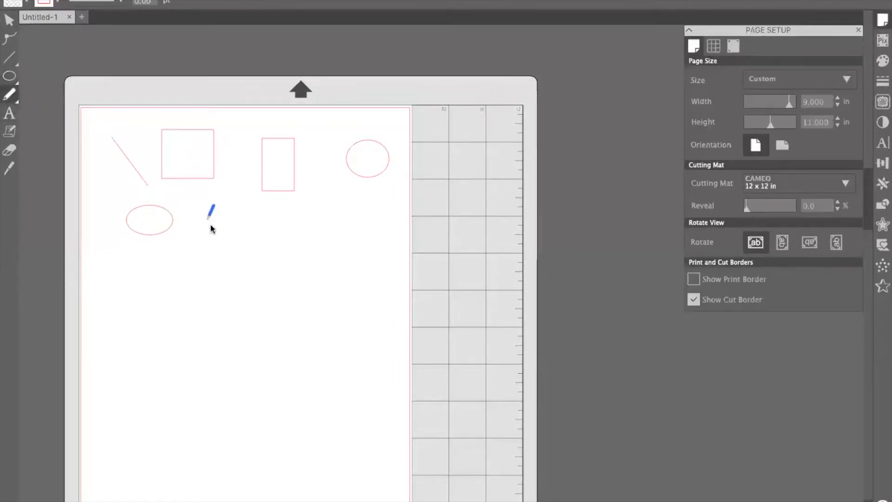
pyautogui.moveTo(225, 246)
pyautogui.mouseDown()
pyautogui.moveTo(241, 228)
pyautogui.moveTo(269, 249)
pyautogui.moveTo(289, 228)
pyautogui.moveTo(310, 247)
pyautogui.moveTo(320, 230)
pyautogui.moveTo(337, 236)
pyautogui.moveTo(343, 253)
pyautogui.moveTo(320, 270)
pyautogui.moveTo(229, 251)
pyautogui.mouseUp()
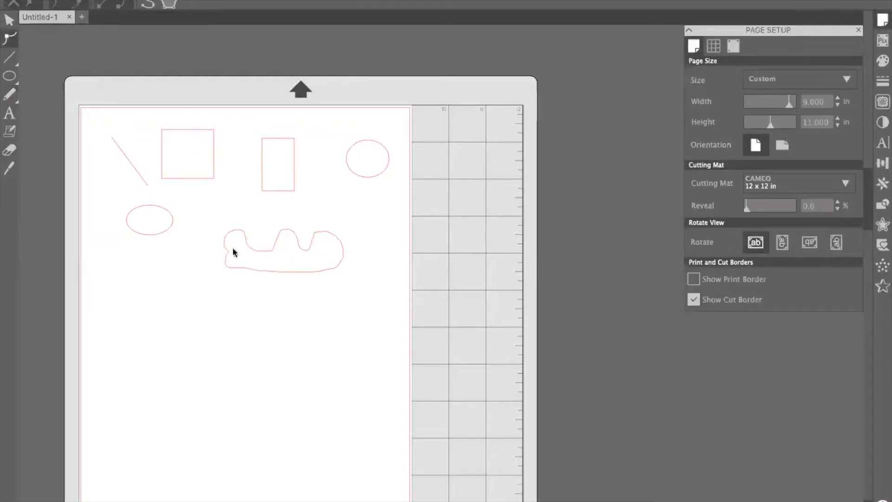
# Add the text "Abcdef" below the flat ellipse and the freehand shape
pyautogui.click(9, 114)
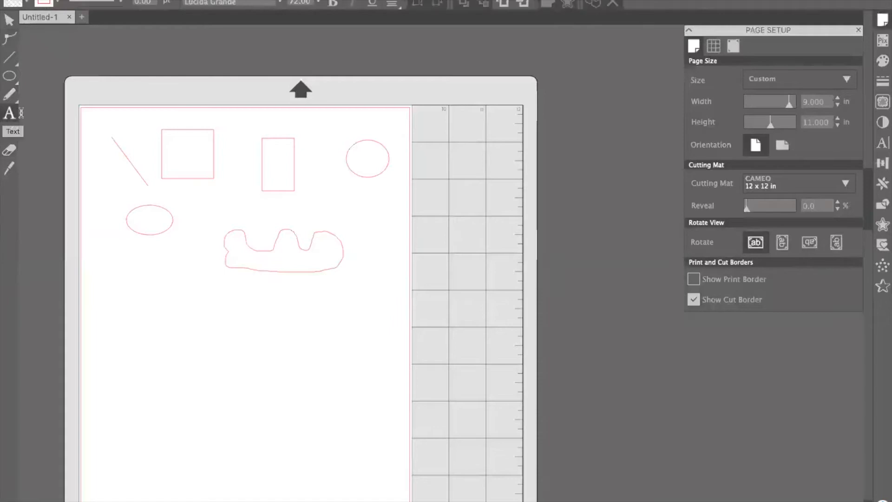
pyautogui.click(125, 322)
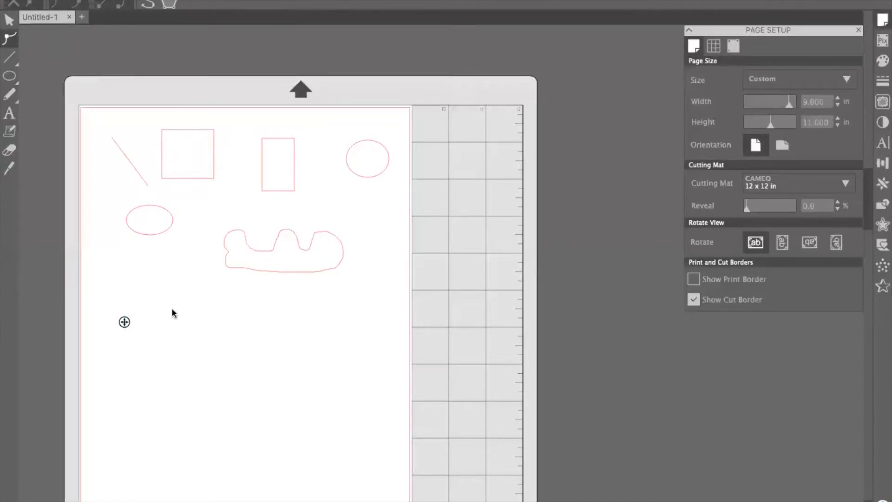
pyautogui.write('A')
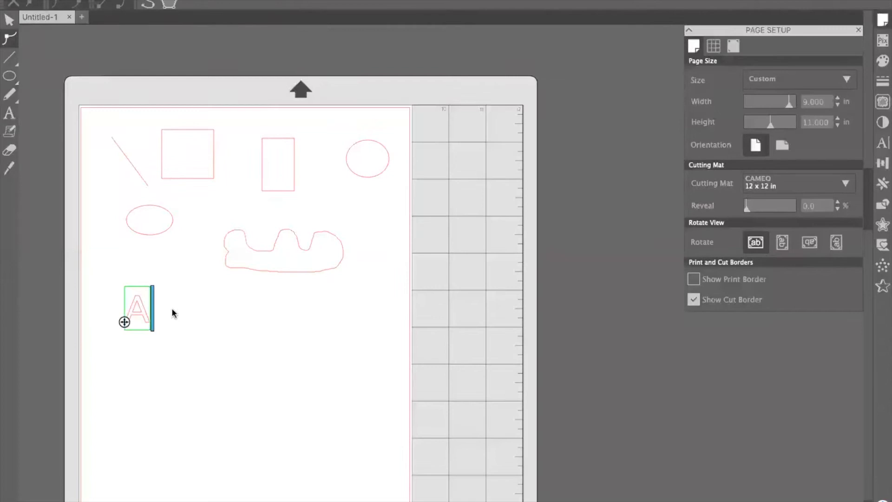
pyautogui.write('bcder')
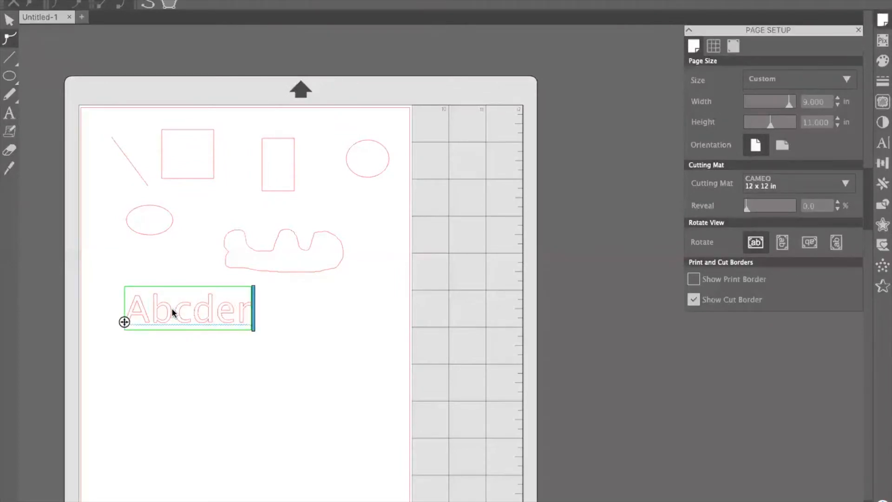
pyautogui.press('BackSpace')
pyautogui.write('f')
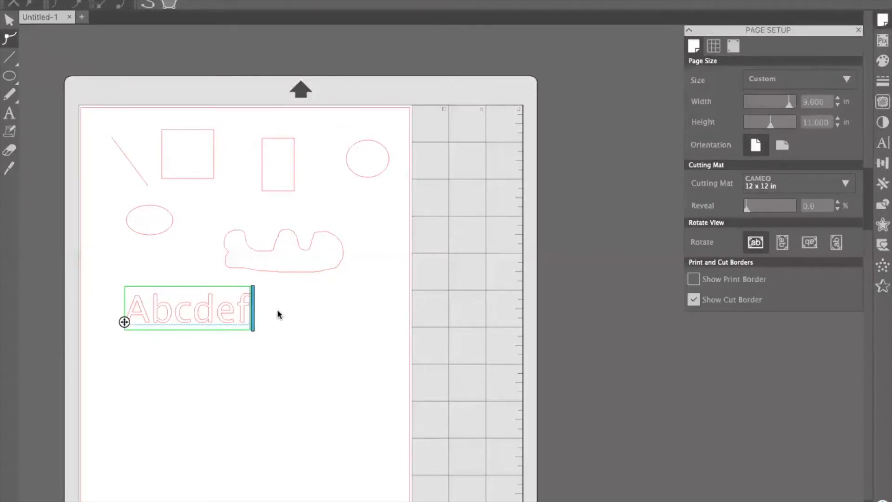
pyautogui.click(302, 312)
pyautogui.click(11, 154)
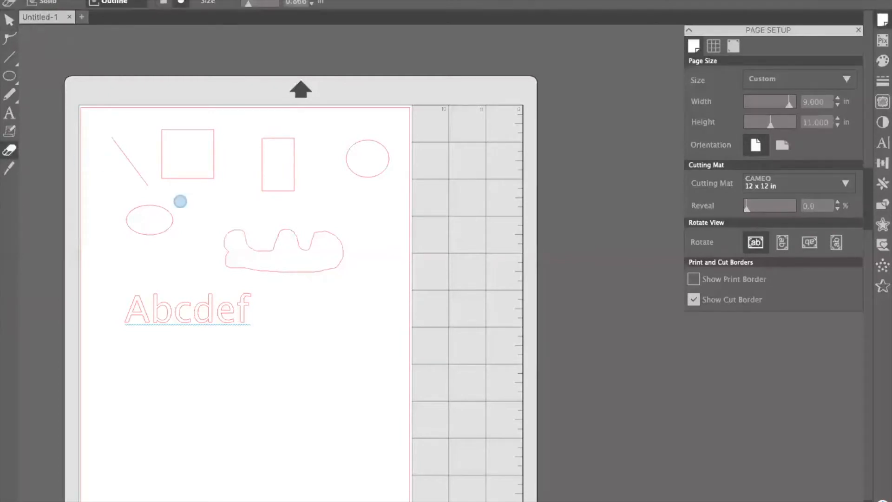
pyautogui.click(9, 168)
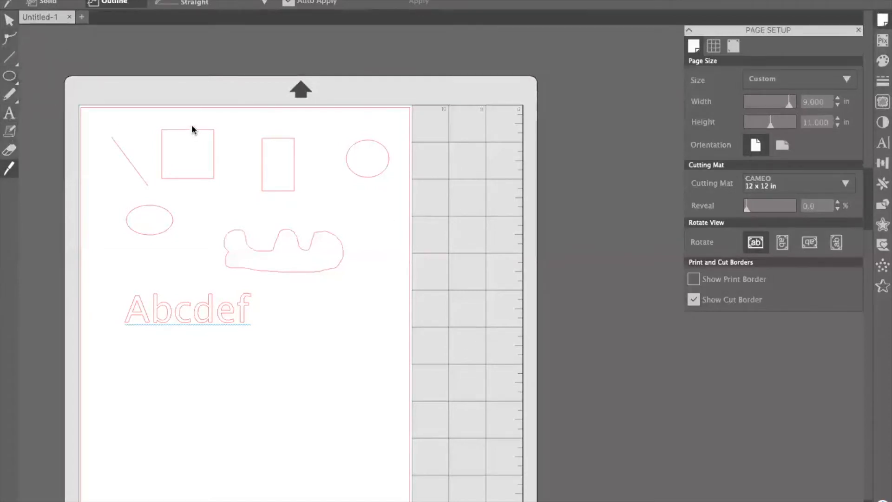
pyautogui.moveTo(141, 121); pyautogui.dragTo(114, 129)
pyautogui.click(17, 24)
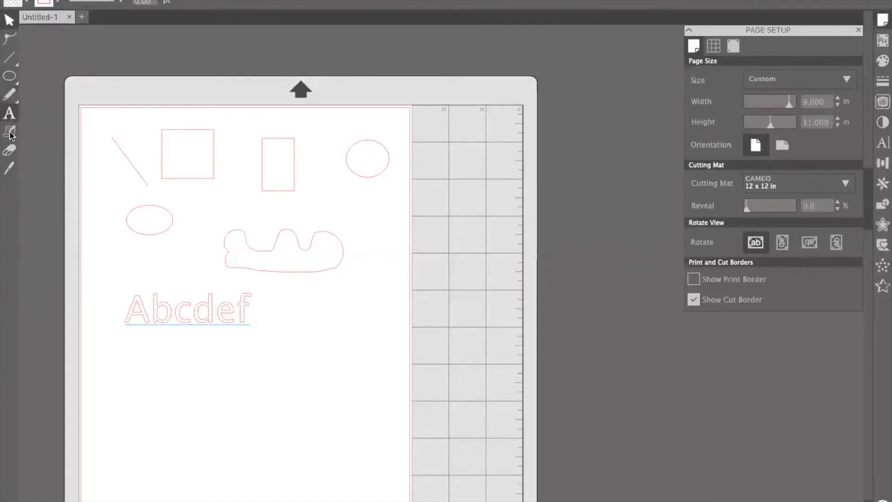
pyautogui.scroll(1, 567, 87)
pyautogui.scroll(-1, 567, 87)
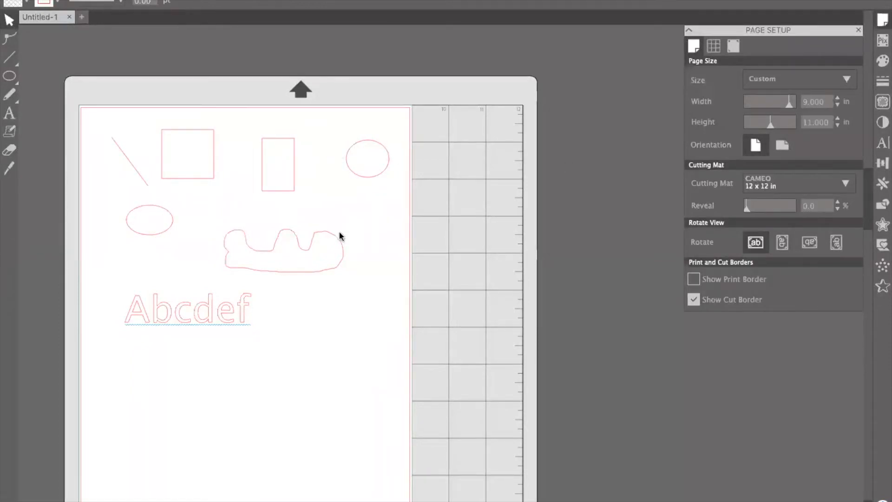
# Move the freehand shape up just below the narrow rectangle, and move the text up just below the flat ellipse
pyautogui.moveTo(335, 241)
pyautogui.mouseDown()
pyautogui.moveTo(343, 219)
pyautogui.moveTo(364, 211)
pyautogui.mouseUp()
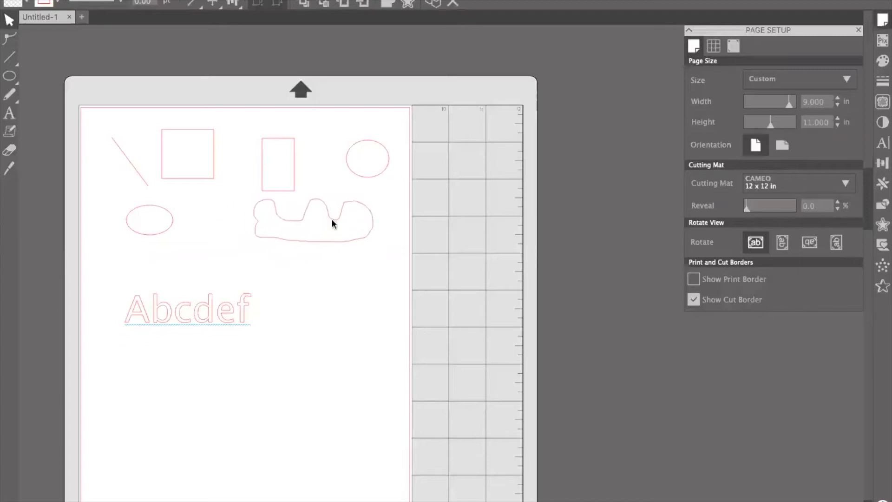
pyautogui.moveTo(209, 302); pyautogui.dragTo(181, 261)
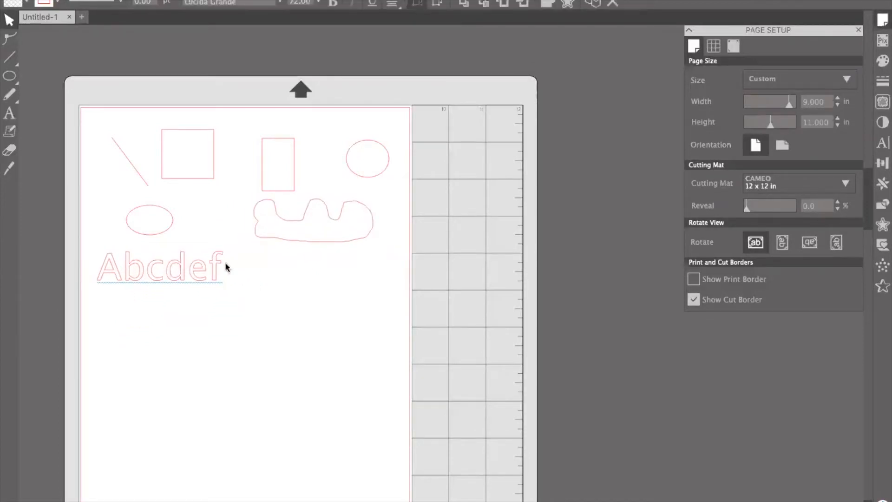
pyautogui.click(225, 262)
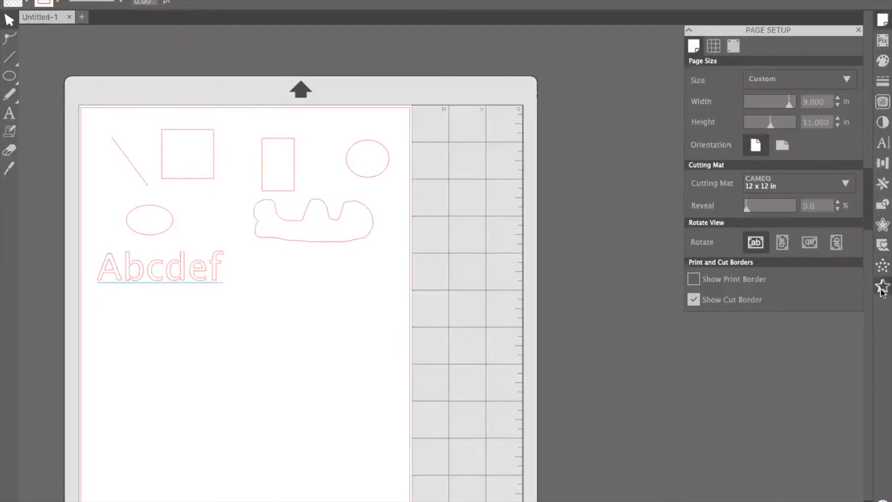
# Examine the page setup, PixScan, fill color, text style and trace options
pyautogui.click(884, 20)
pyautogui.click(883, 21)
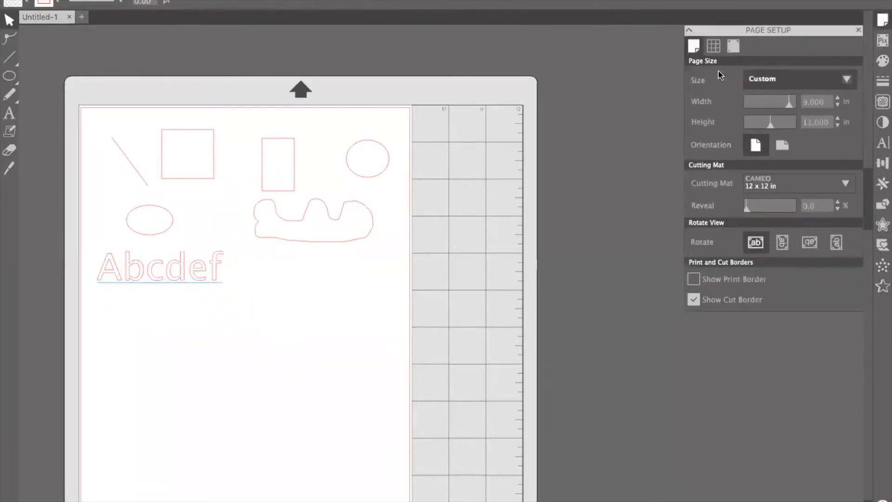
pyautogui.click(883, 41)
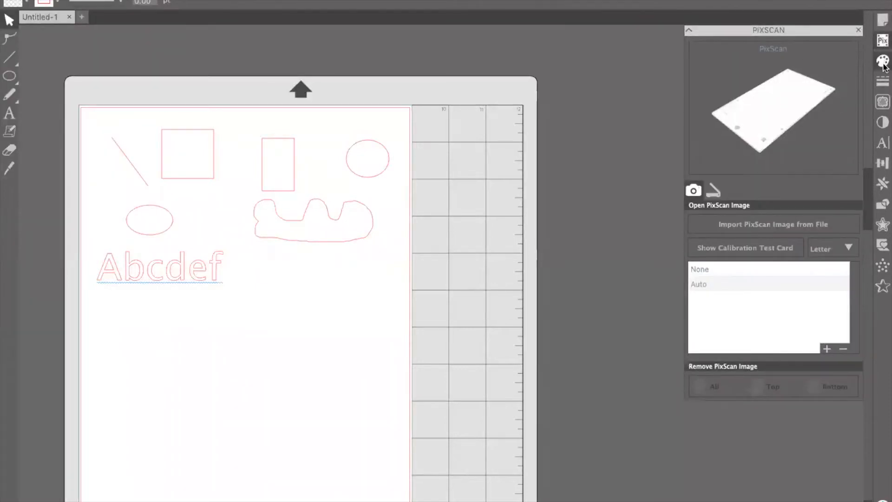
pyautogui.click(883, 62)
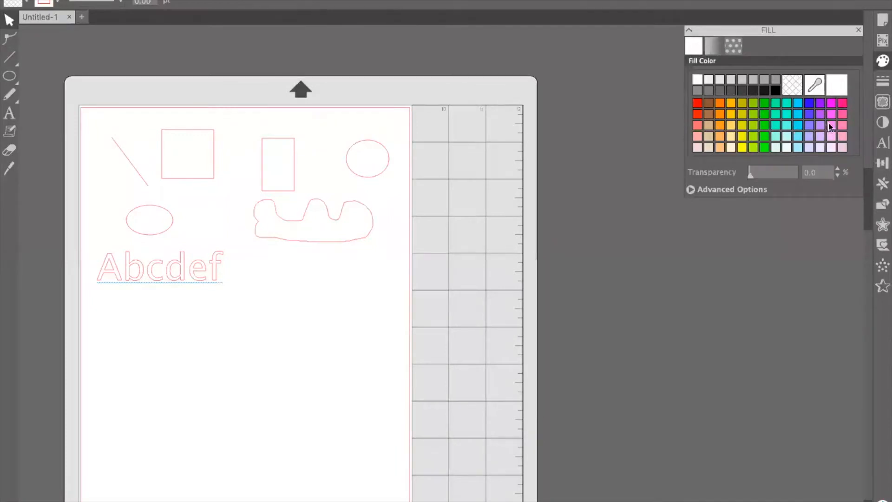
pyautogui.click(882, 144)
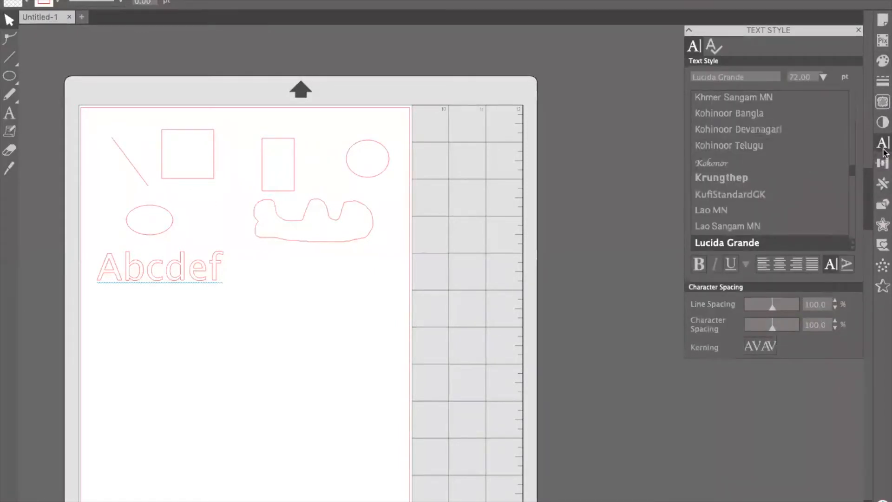
pyautogui.click(884, 23)
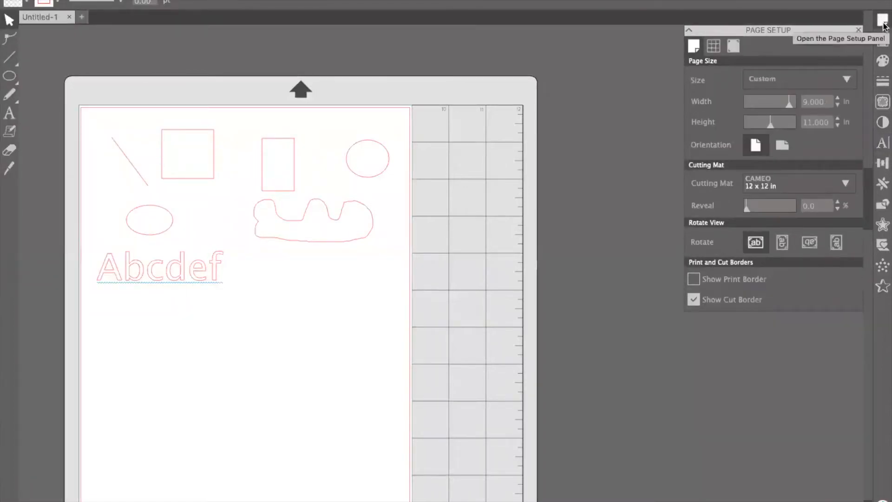
pyautogui.click(883, 102)
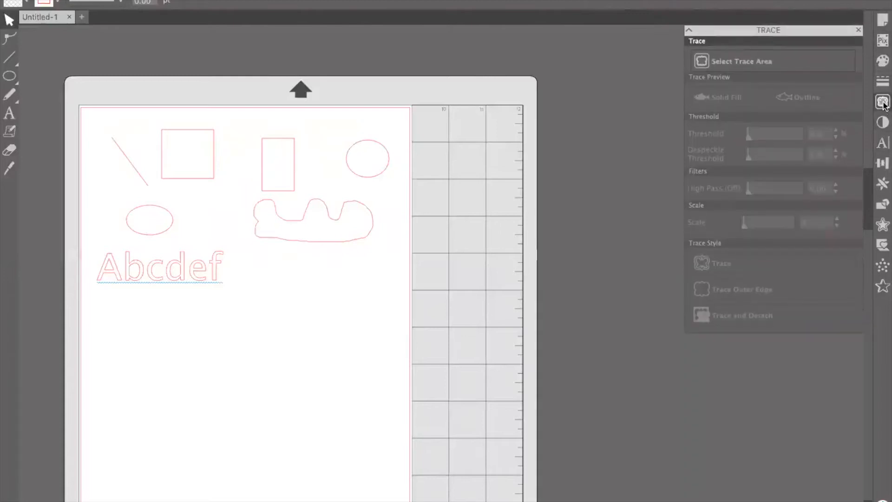
pyautogui.click(884, 20)
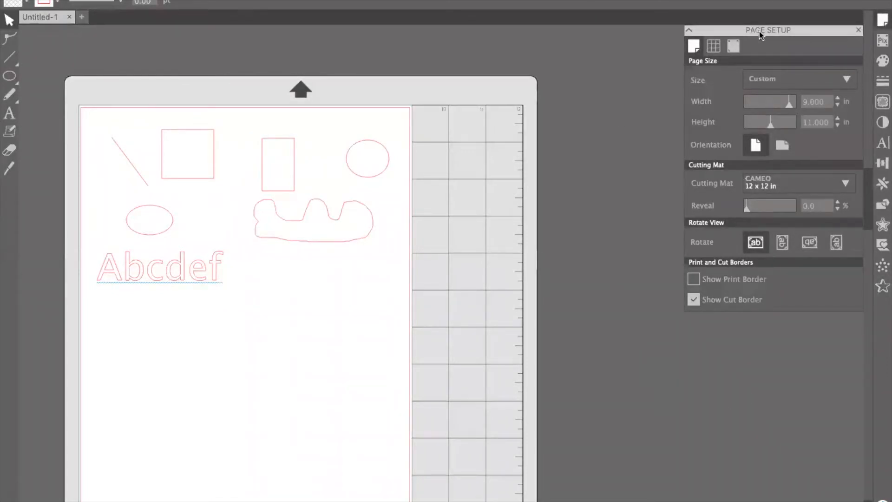
pyautogui.click(883, 19)
pyautogui.click(884, 20)
# Set the page width and height to 8 inches and move the overhanging round ellipse between the flat ellipse and the freehand shape
pyautogui.scroll(-3, 581, 162)
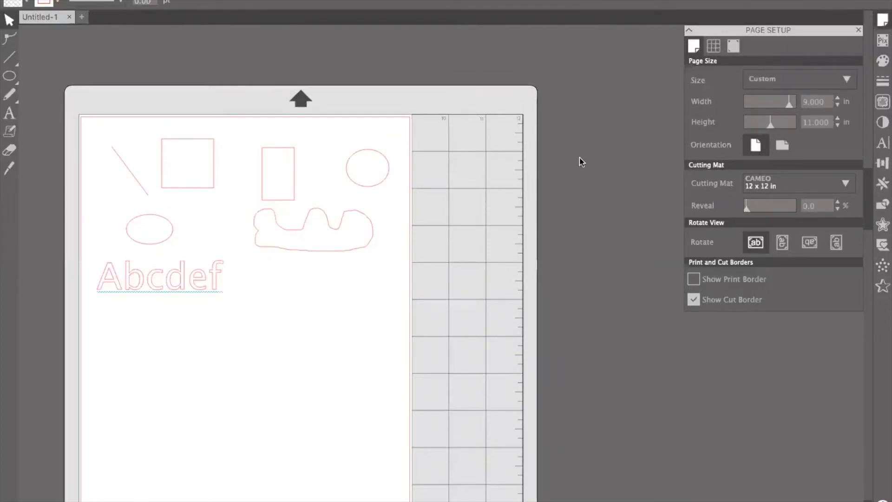
pyautogui.scroll(1, 580, 161)
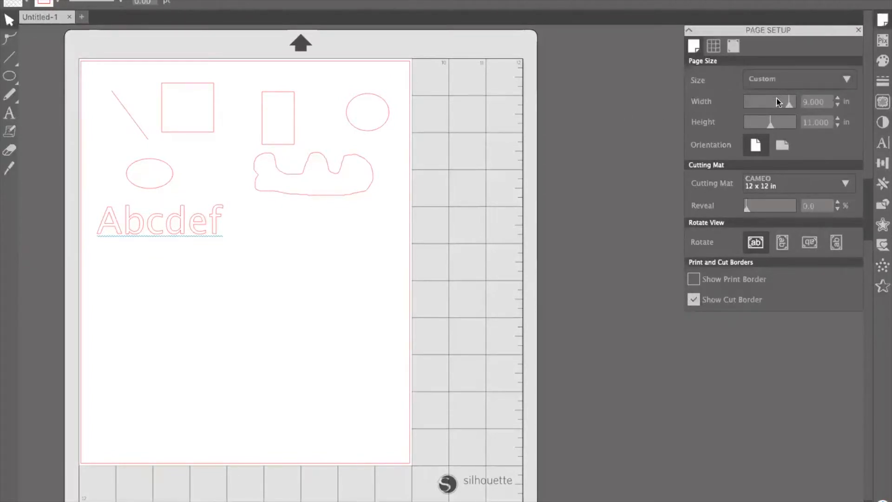
pyautogui.click(823, 102)
pyautogui.write('8')
pyautogui.press('Tab')
pyautogui.write('8')
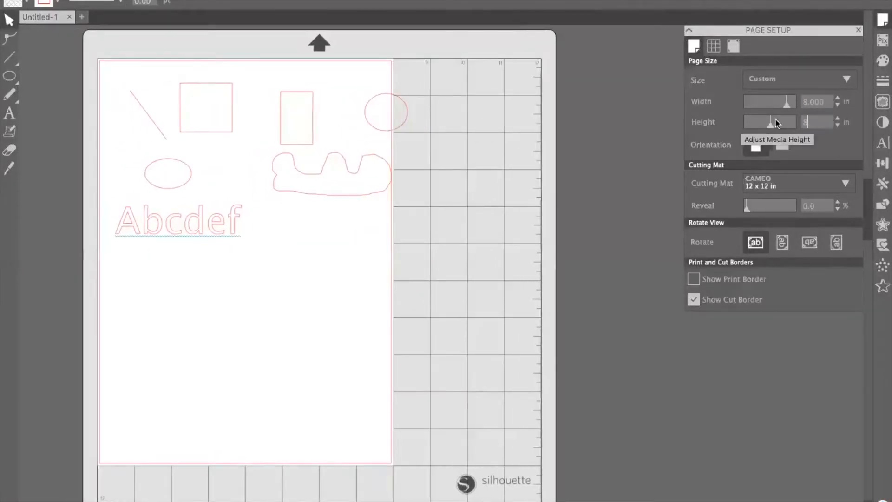
pyautogui.press('Return')
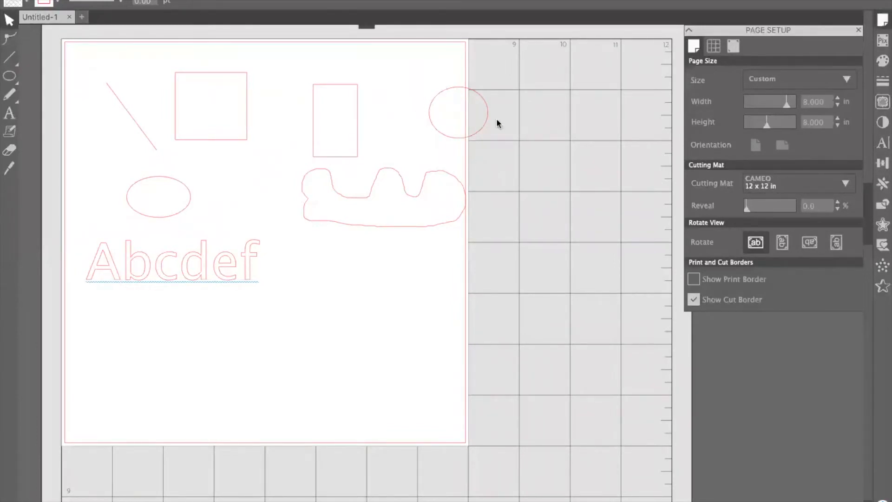
pyautogui.moveTo(481, 124); pyautogui.dragTo(273, 191)
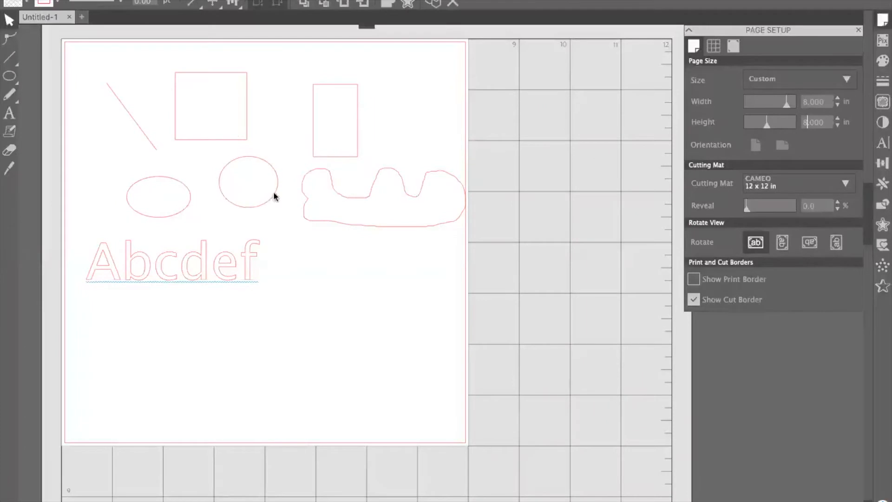
# Move the freehand shape down beside the text and set the page size to 8.5 inches wide by 11 inches high
pyautogui.moveTo(428, 223)
pyautogui.mouseDown()
pyautogui.moveTo(390, 249)
pyautogui.moveTo(393, 259)
pyautogui.mouseUp()
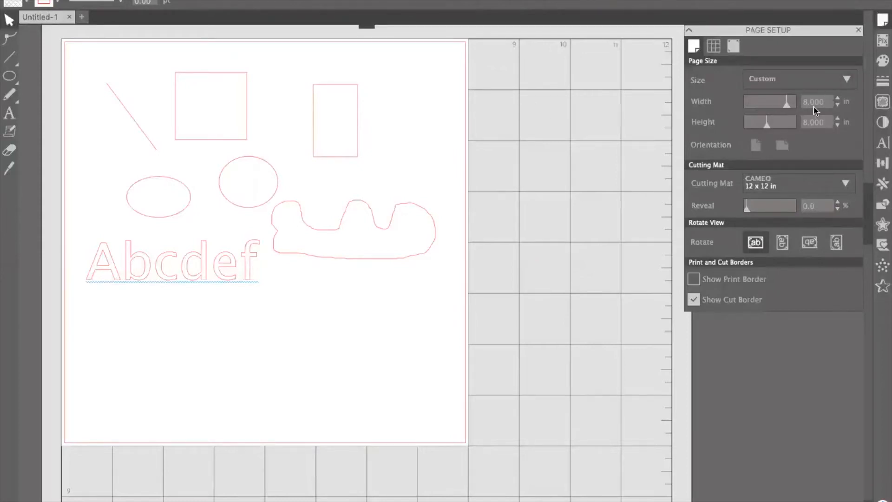
pyautogui.click(828, 123)
pyautogui.click(828, 103)
pyautogui.write('8.5')
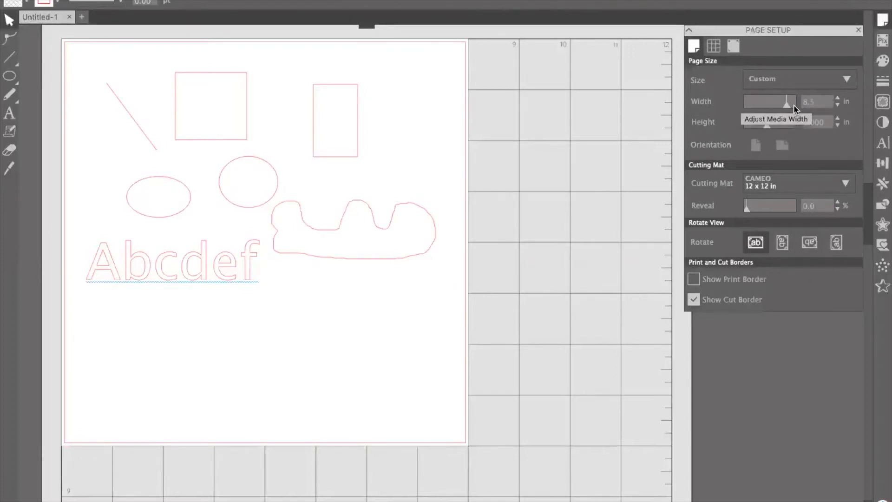
pyautogui.click(830, 123)
pyautogui.write('11')
pyautogui.press('Return')
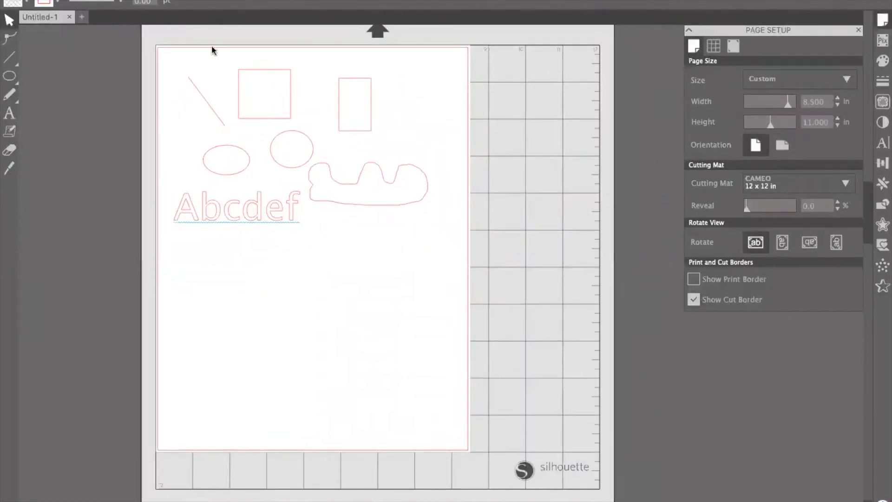
# Switch the page to landscape and back to portrait, and set the page width and height to 12 inches
pyautogui.click(783, 147)
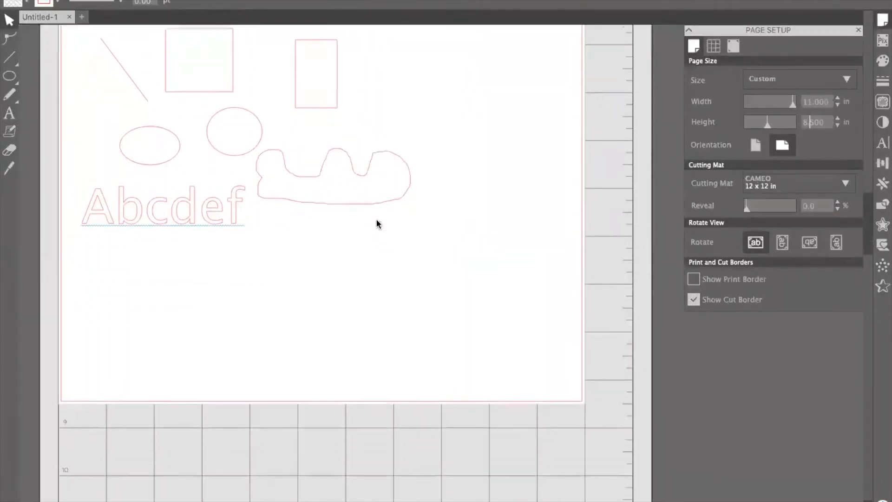
pyautogui.click(755, 145)
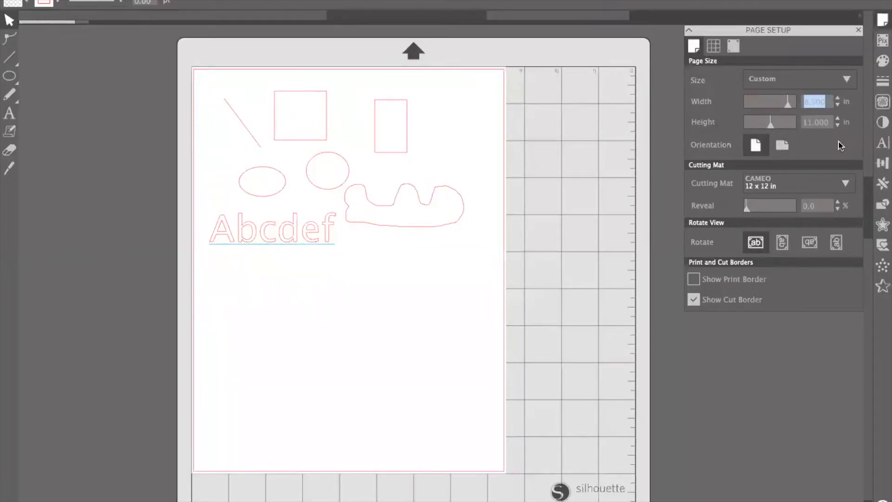
pyautogui.write('12')
pyautogui.press('Tab')
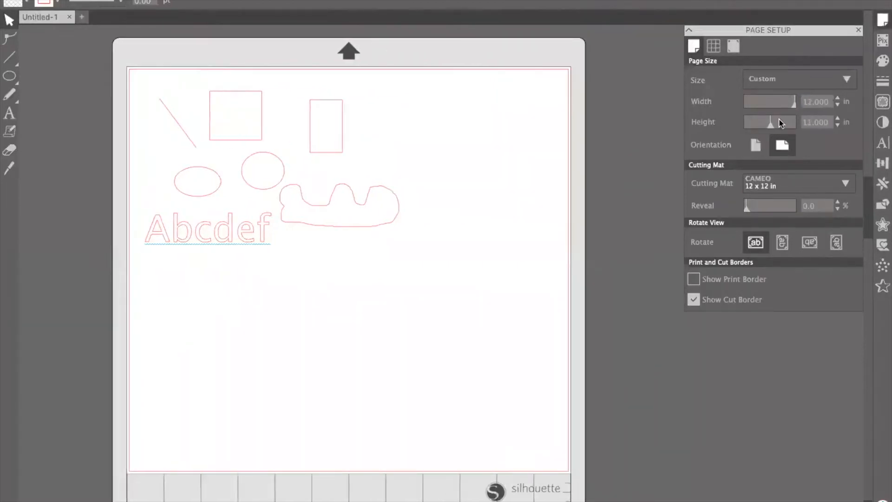
pyautogui.press('BackSpace')
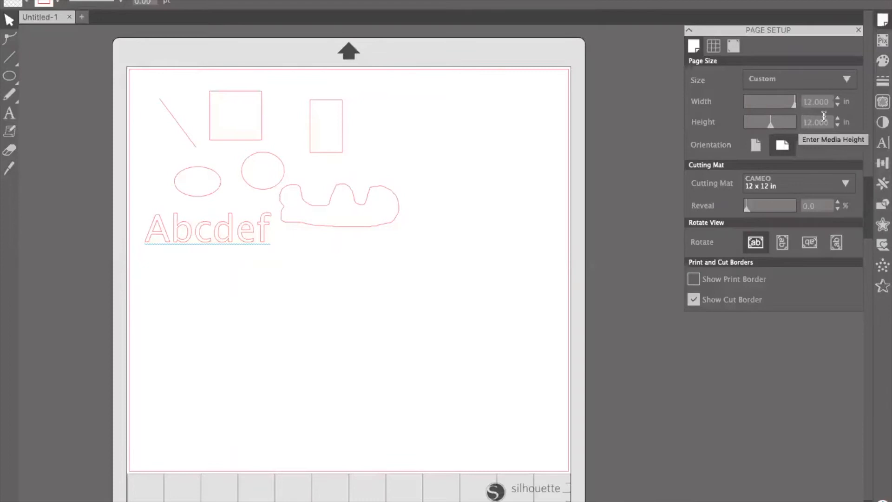
pyautogui.write('2')
pyautogui.press('Return')
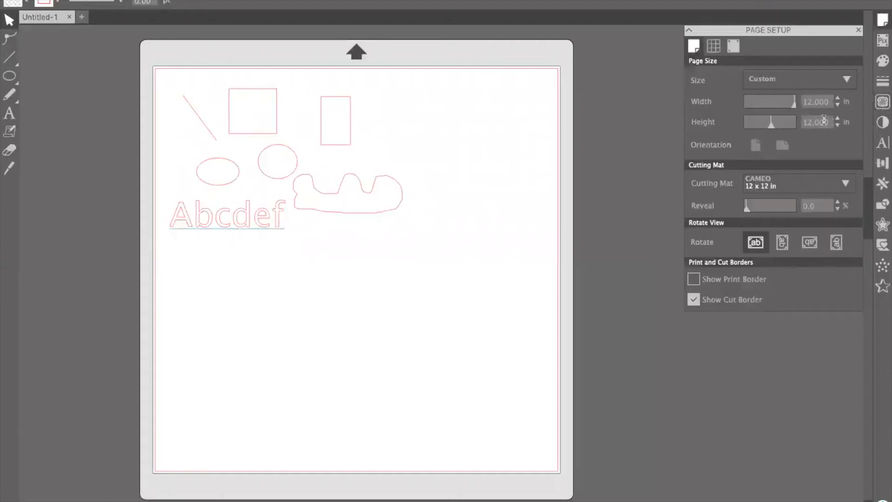
# Set the page size to 10 inches wide by 8 inches high and change the orientation to portrait
pyautogui.click(815, 102)
pyautogui.press('BackSpace')
pyautogui.write('9')
pyautogui.press('Return')
pyautogui.write('10')
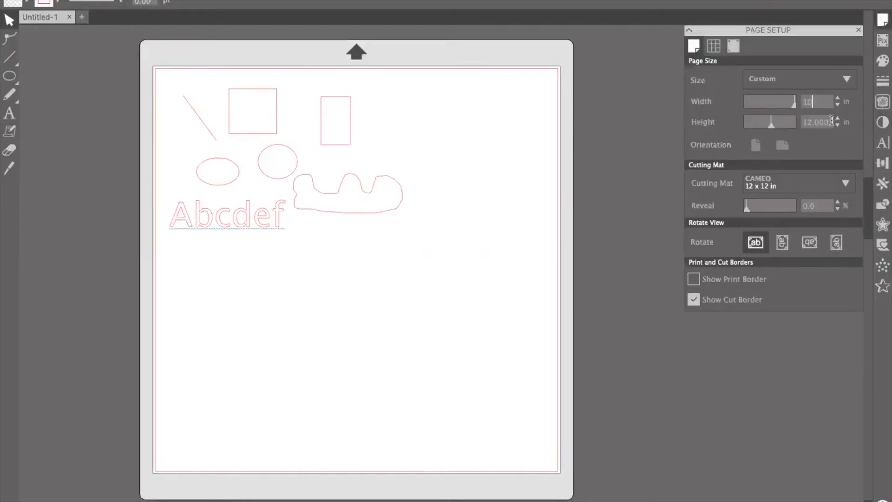
pyautogui.press('Tab')
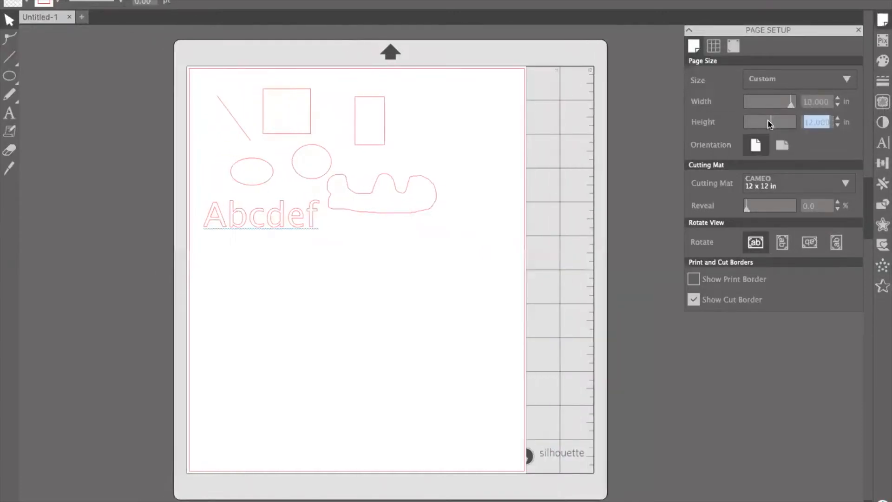
pyautogui.write('8')
pyautogui.press('Return')
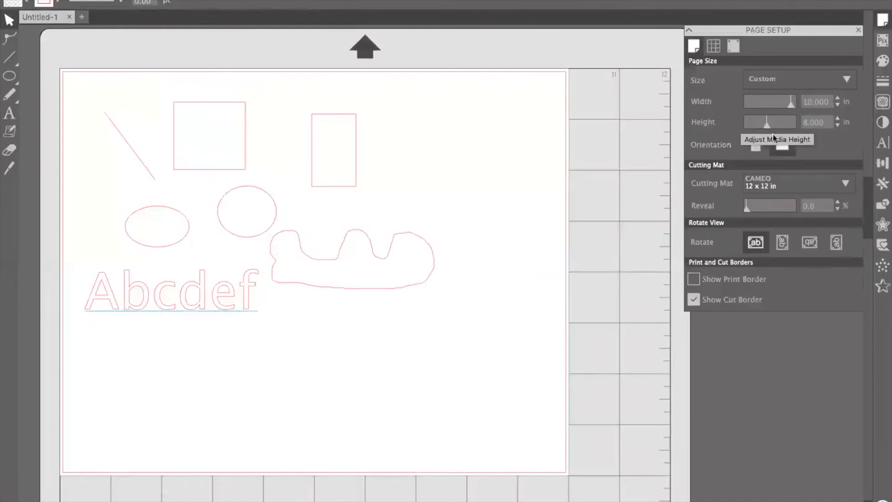
pyautogui.click(756, 146)
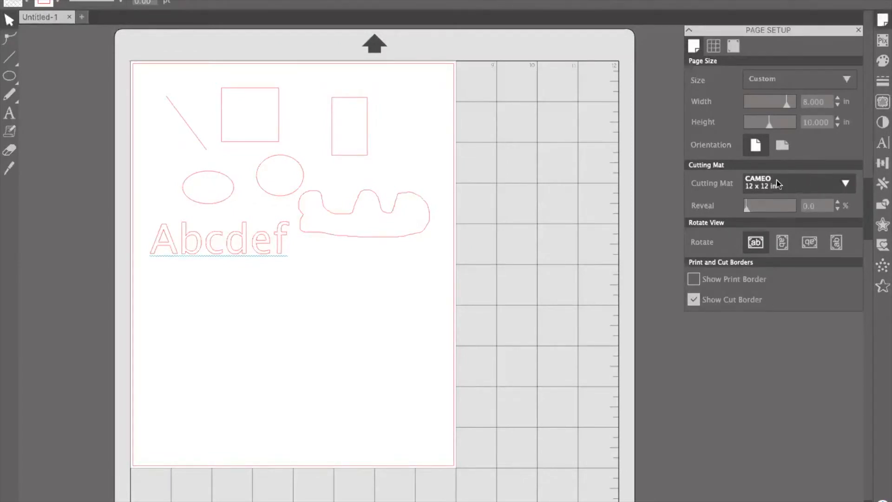
# Switch the cutting mat to CAMEO 12 x 24 in to view its full length, and return it to CAMEO 12 x 12 in
pyautogui.click(847, 186)
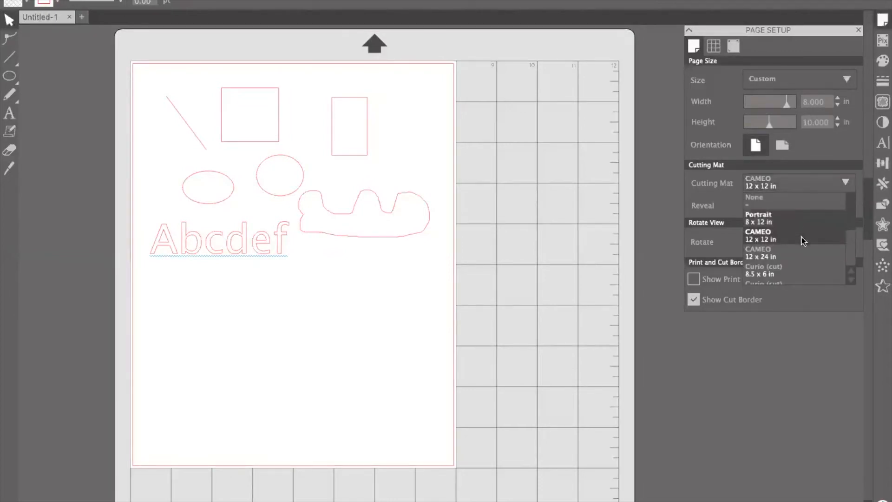
pyautogui.click(779, 257)
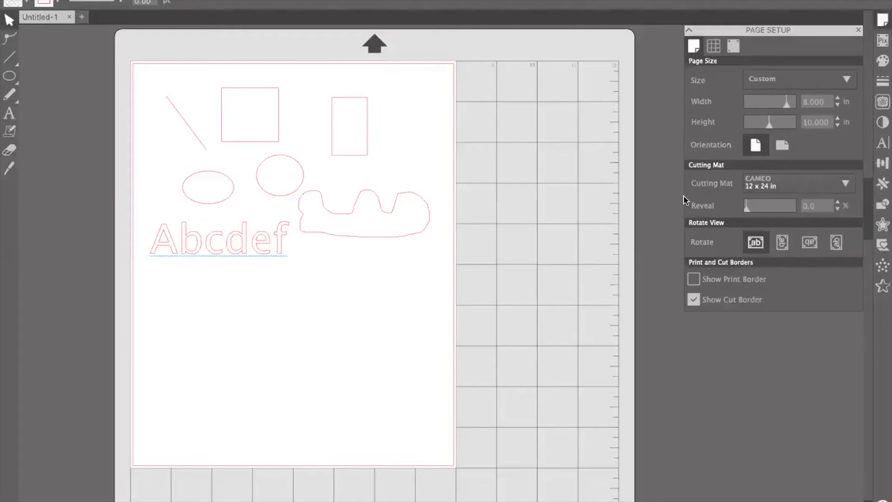
pyautogui.scroll(-10, 621, 207)
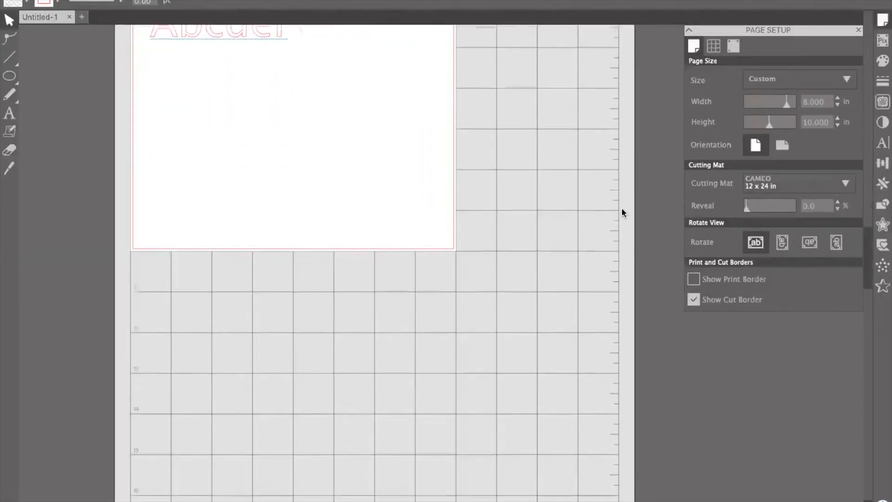
pyautogui.scroll(-5, 621, 208)
pyautogui.scroll(8, 621, 208)
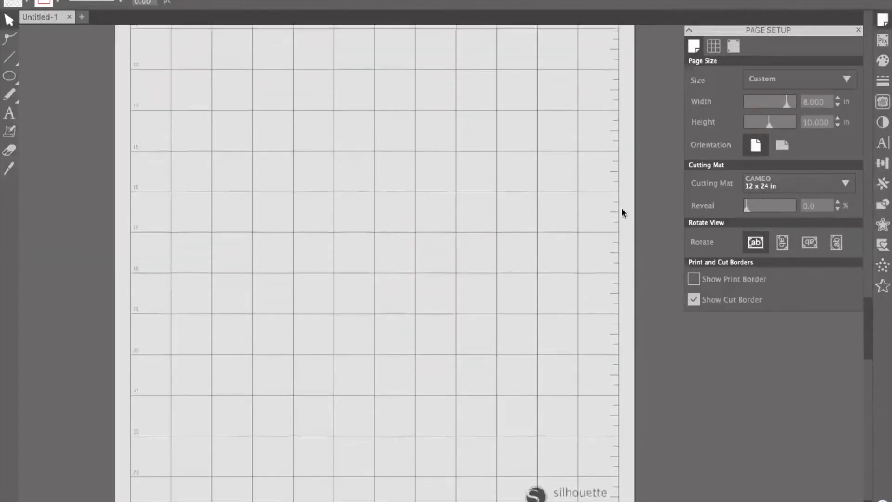
pyautogui.scroll(5, 622, 212)
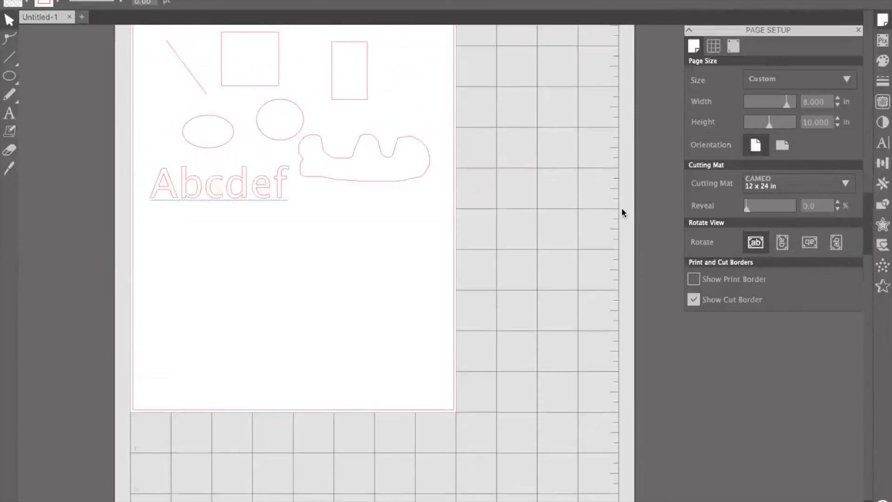
pyautogui.click(846, 182)
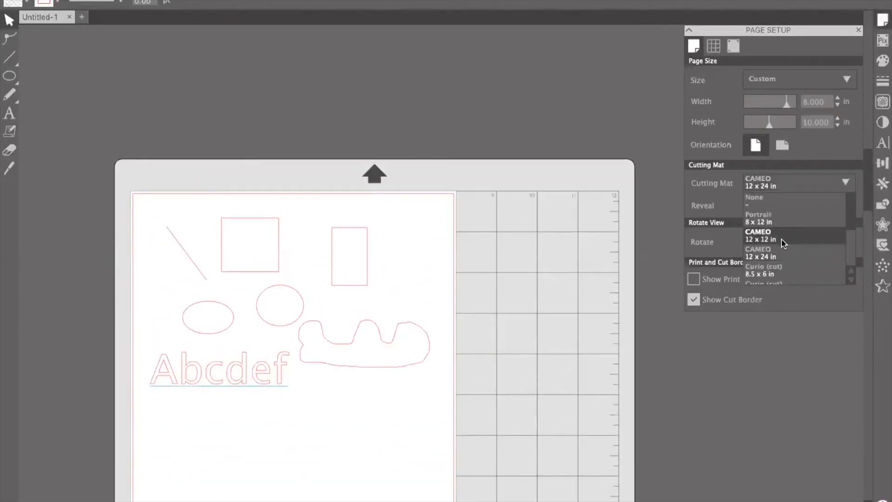
pyautogui.click(784, 239)
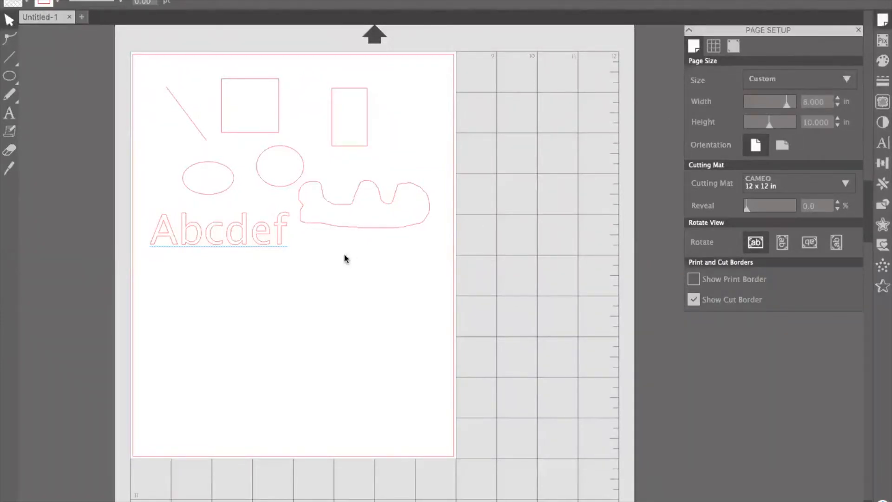
# Select the freehand shape, the text and the round ellipse one after another to examine their selection handles and dimensions
pyautogui.click(371, 230)
pyautogui.click(309, 272)
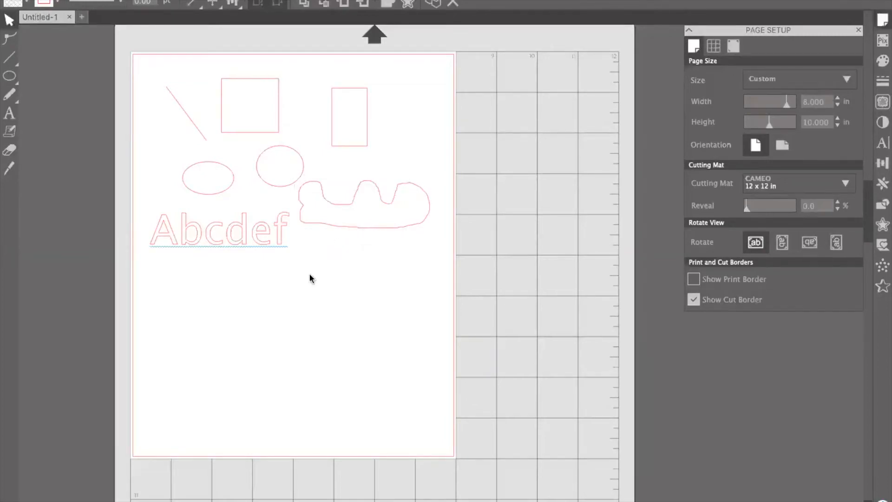
pyautogui.click(255, 238)
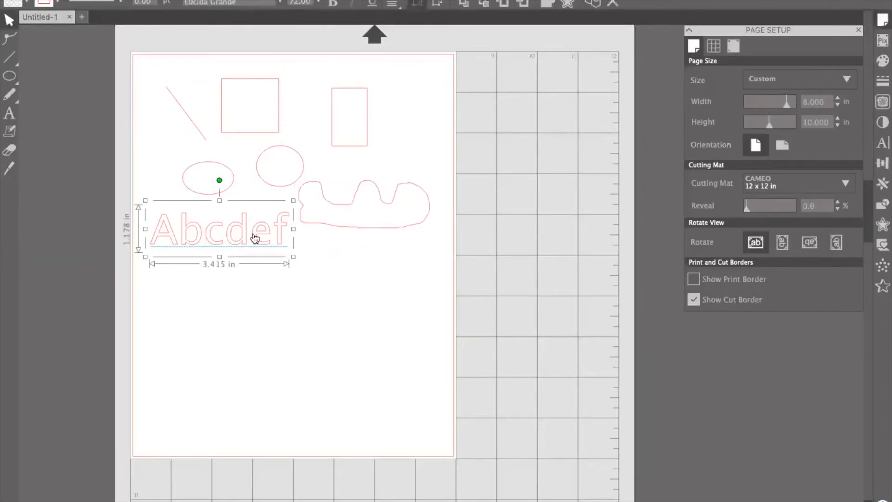
pyautogui.click(303, 170)
# Resize the narrow rectangle to about 2.02 inches wide by 1.6 inches high and rotate it counterclockwise to a slant
pyautogui.click(367, 144)
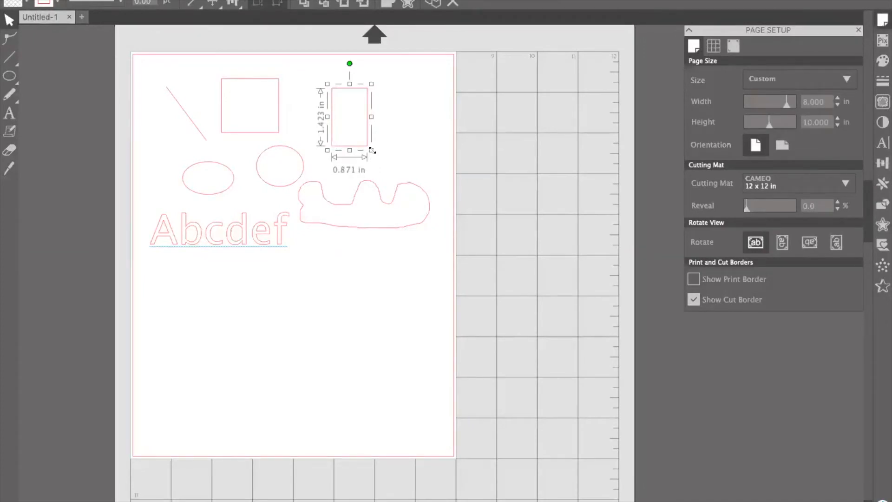
pyautogui.moveTo(372, 151); pyautogui.dragTo(386, 167)
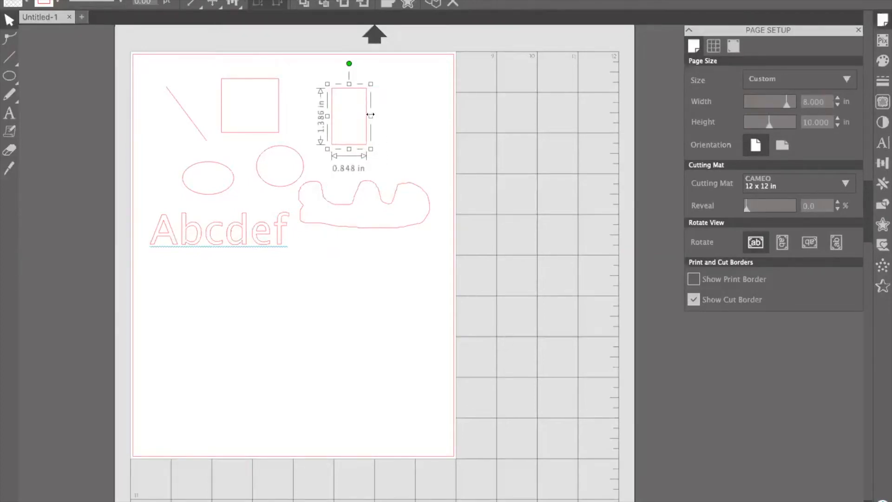
pyautogui.moveTo(371, 115); pyautogui.dragTo(418, 114)
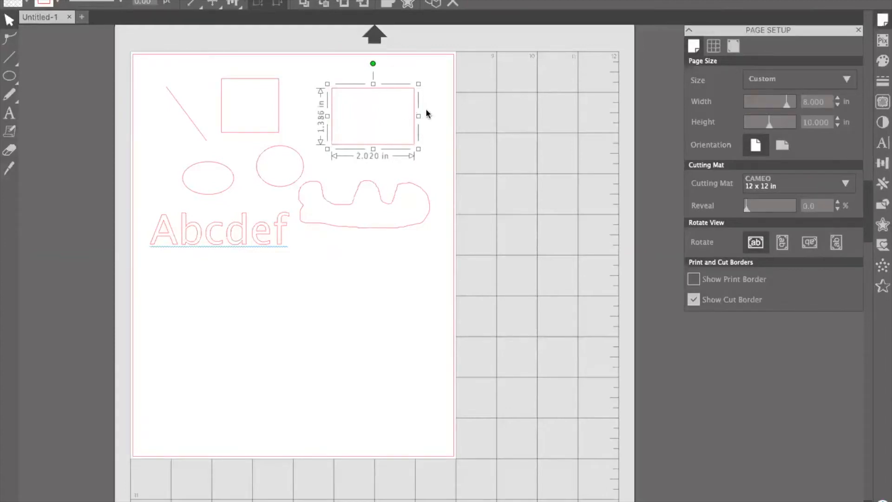
pyautogui.moveTo(373, 149)
pyautogui.mouseDown()
pyautogui.moveTo(372, 244)
pyautogui.moveTo(370, 153)
pyautogui.mouseUp()
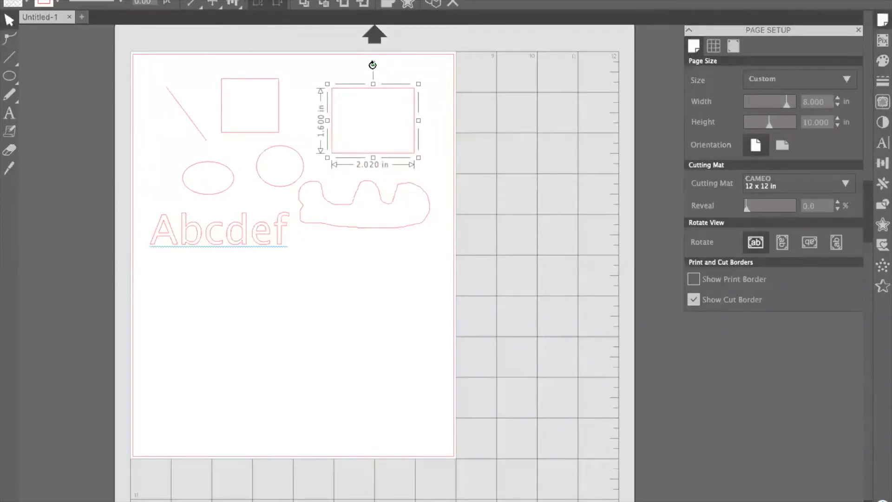
pyautogui.moveTo(373, 63); pyautogui.dragTo(340, 74)
pyautogui.click(423, 229)
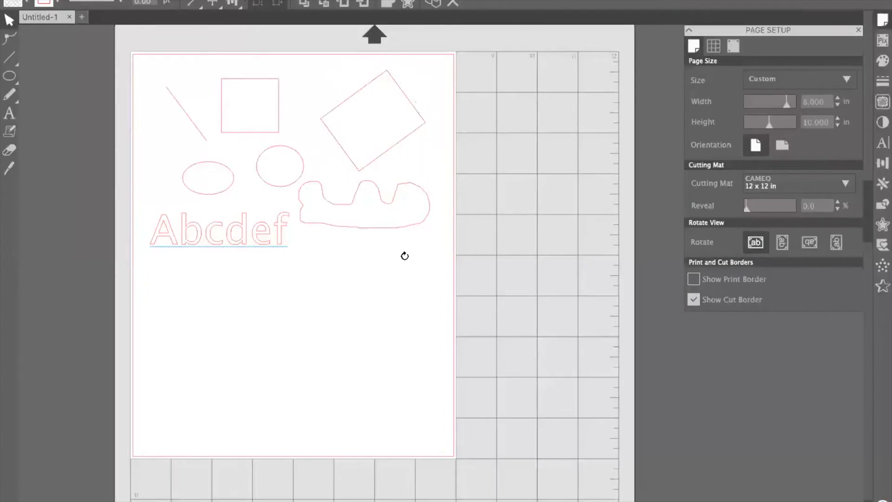
# Rotate the freehand shape counterclockwise and move it down into the empty area diagonally below the text
pyautogui.click(382, 202)
pyautogui.moveTo(361, 156); pyautogui.dragTo(338, 164)
pyautogui.moveTo(376, 188); pyautogui.dragTo(366, 264)
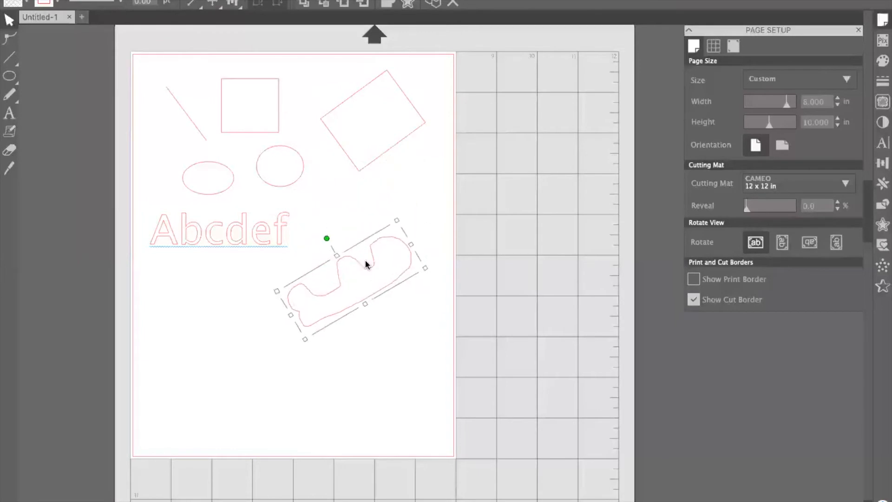
# Stretch the rotated freehand shape across its narrow direction to make it taller
pyautogui.moveTo(364, 303); pyautogui.dragTo(396, 325)
pyautogui.click(395, 339)
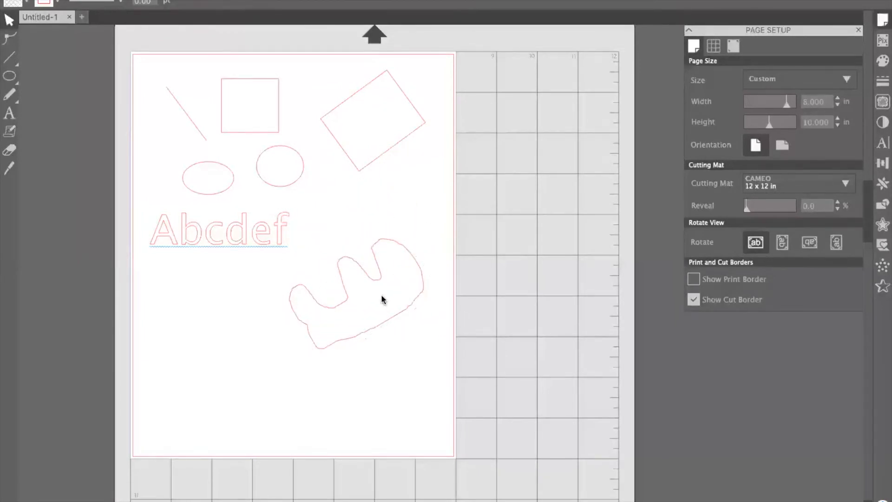
pyautogui.click(377, 285)
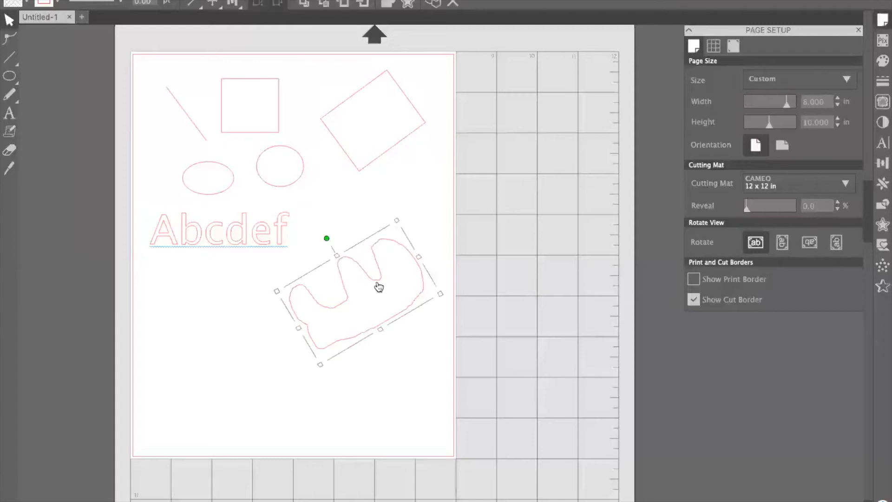
# Select the slanted rectangle and the round ellipse alternately to examine their displayed dimensions and selection handles
pyautogui.click(400, 149)
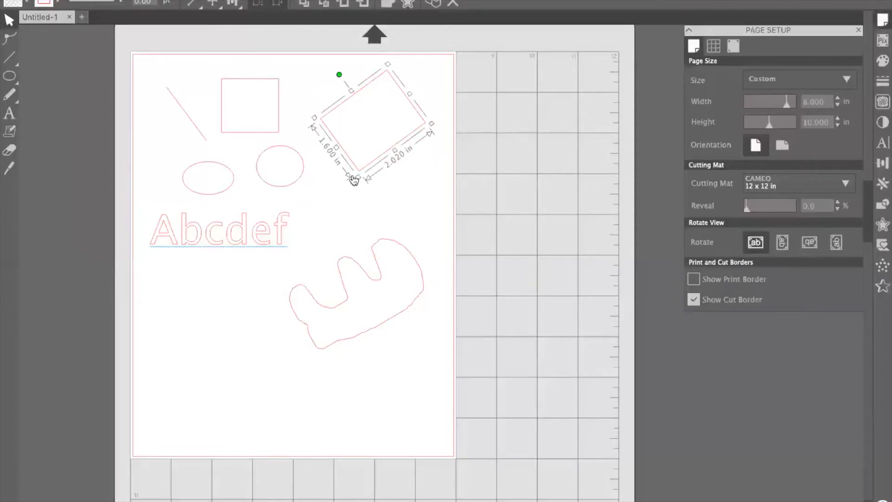
pyautogui.click(302, 180)
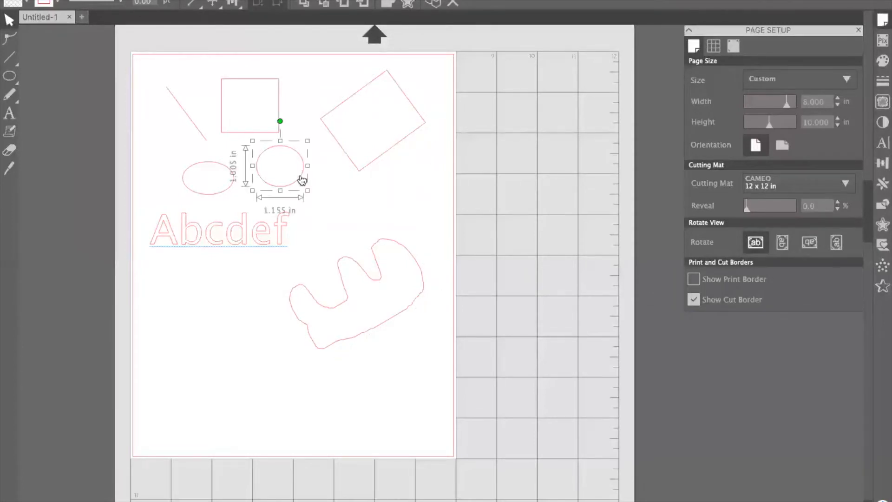
pyautogui.click(385, 153)
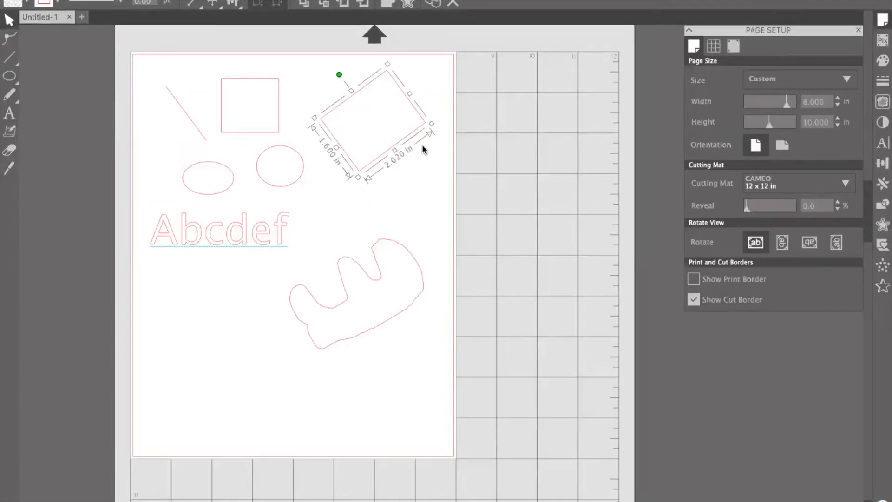
pyautogui.click(398, 157)
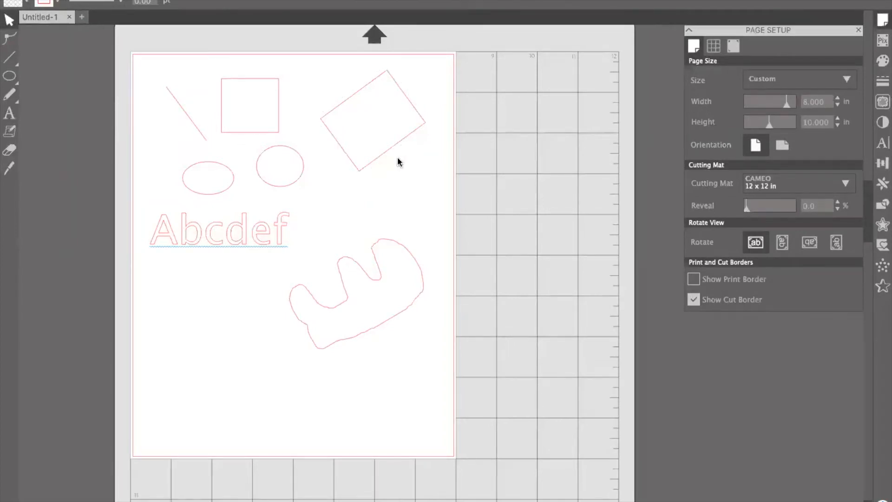
pyautogui.click(392, 154)
pyautogui.click(393, 155)
pyautogui.click(393, 150)
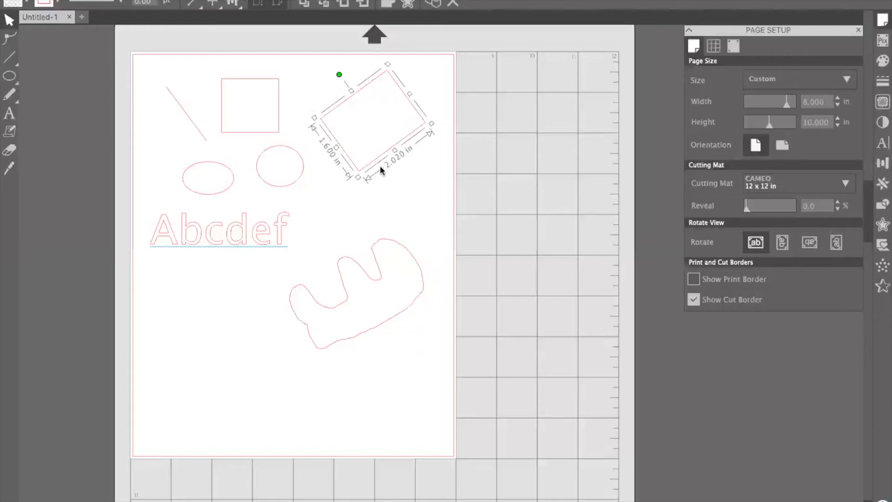
pyautogui.click(292, 177)
pyautogui.click(294, 182)
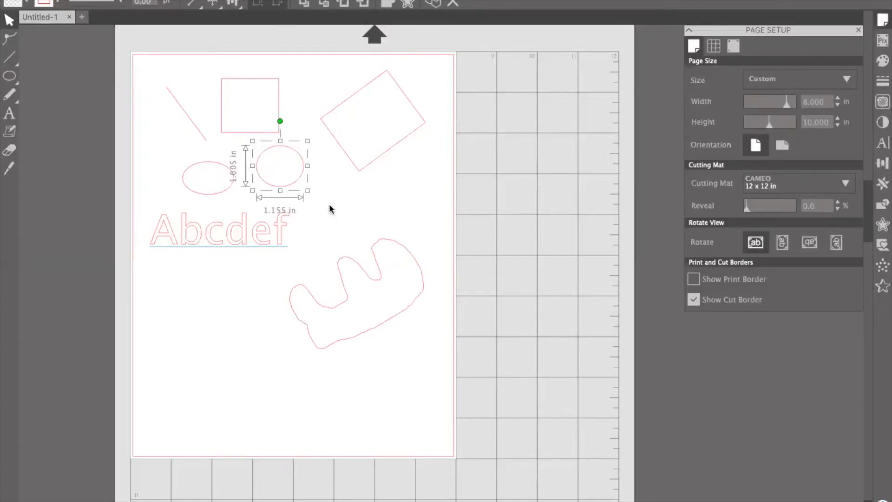
# Select the Abcdef text and the freehand shape in turn to examine their selection frames and rotation handles
pyautogui.click(282, 216)
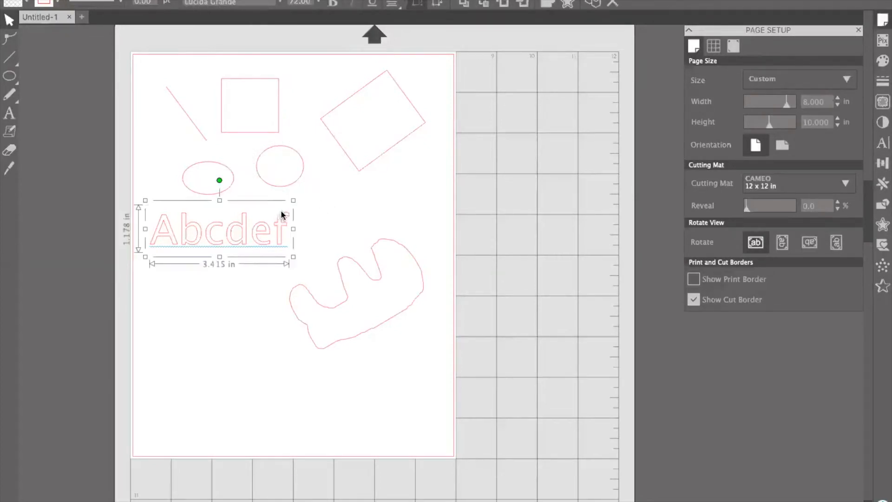
pyautogui.click(222, 261)
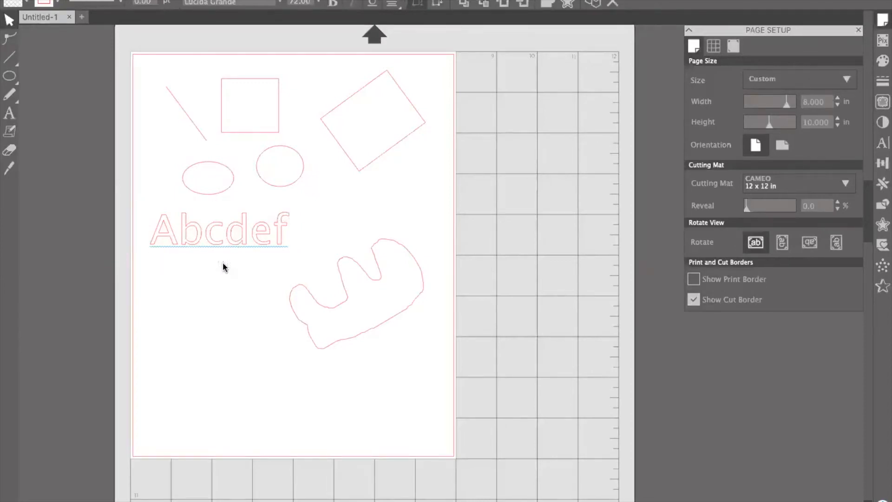
pyautogui.click(237, 242)
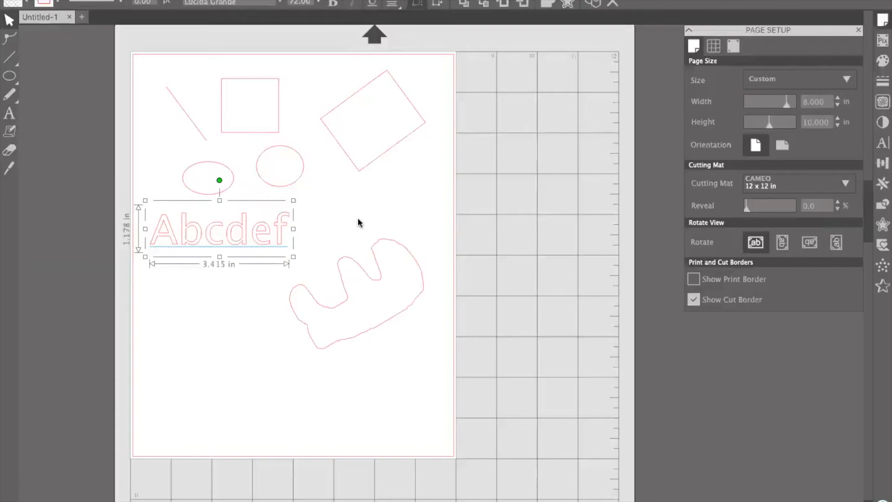
pyautogui.scroll(1, 364, 259)
pyautogui.click(374, 281)
pyautogui.scroll(1, 239, 245)
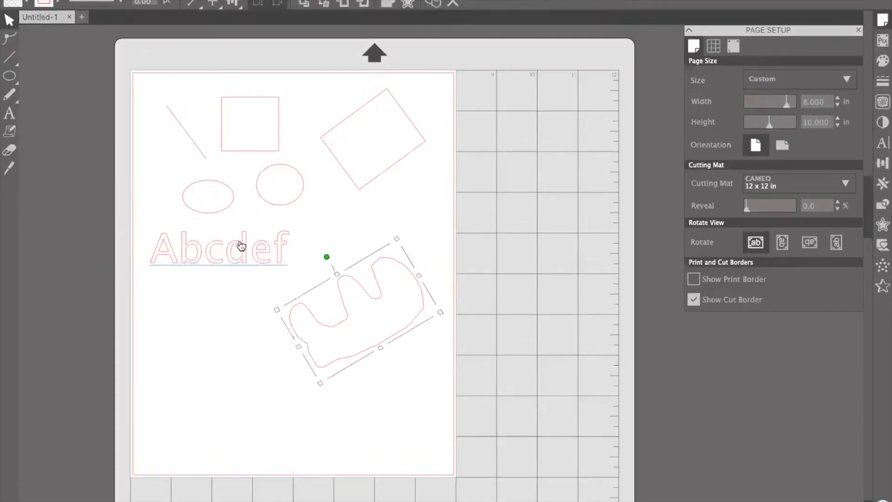
# Rotate the Abcdef text clockwise to a slant and turn it back to nearly horizontal
pyautogui.click(239, 245)
pyautogui.moveTo(222, 200); pyautogui.dragTo(241, 214)
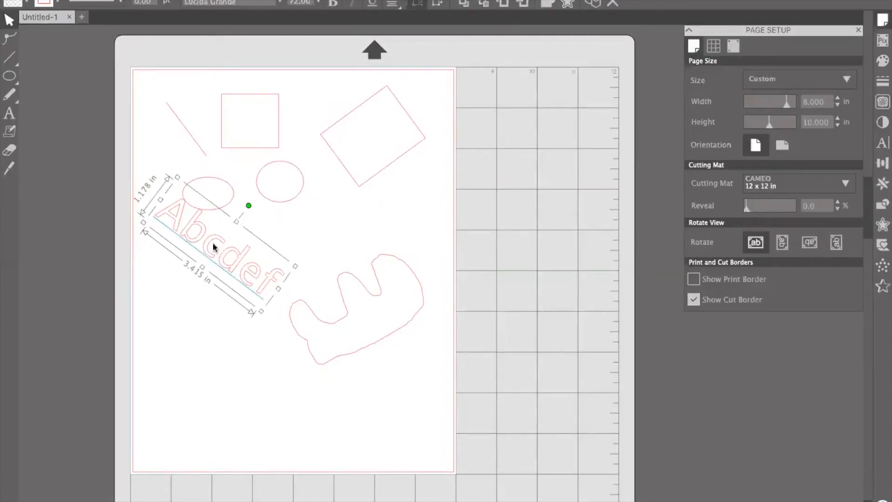
pyautogui.moveTo(249, 205); pyautogui.dragTo(218, 195)
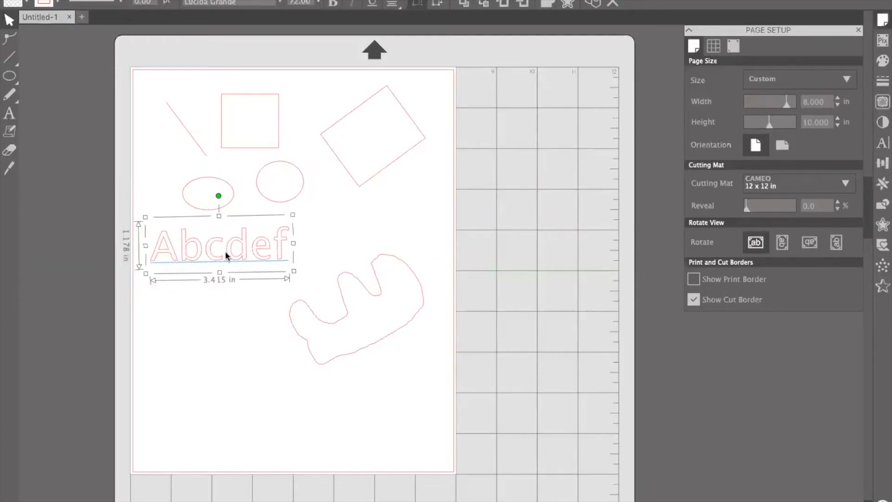
# Replace the wording of the Abcdef text with "Hello"
pyautogui.doubleClick(226, 255)
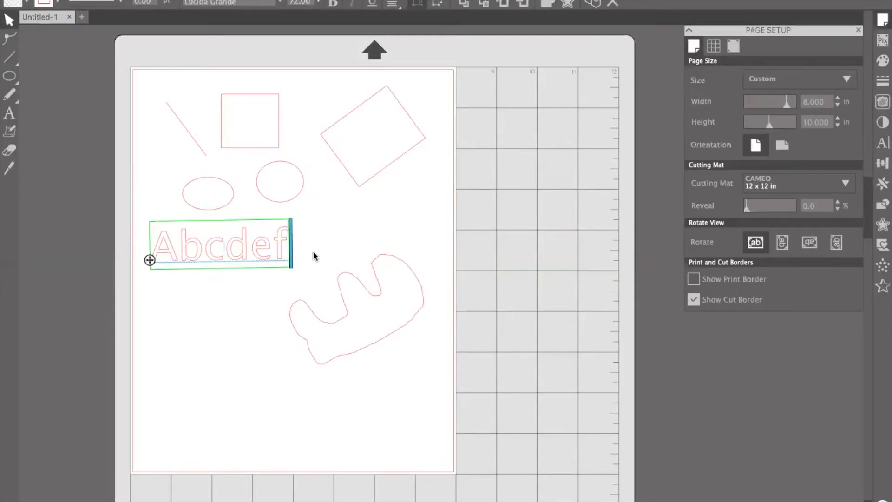
pyautogui.press('Right')
pyautogui.press('Right')
pyautogui.press('BackSpace')
pyautogui.press('BackSpace')
pyautogui.press('BackSpace')
pyautogui.press('BackSpace')
pyautogui.press('BackSpace')
pyautogui.press('BackSpace')
pyautogui.write('Ge')
pyautogui.press('BackSpace')
pyautogui.press('BackSpace')
pyautogui.write('Hello')
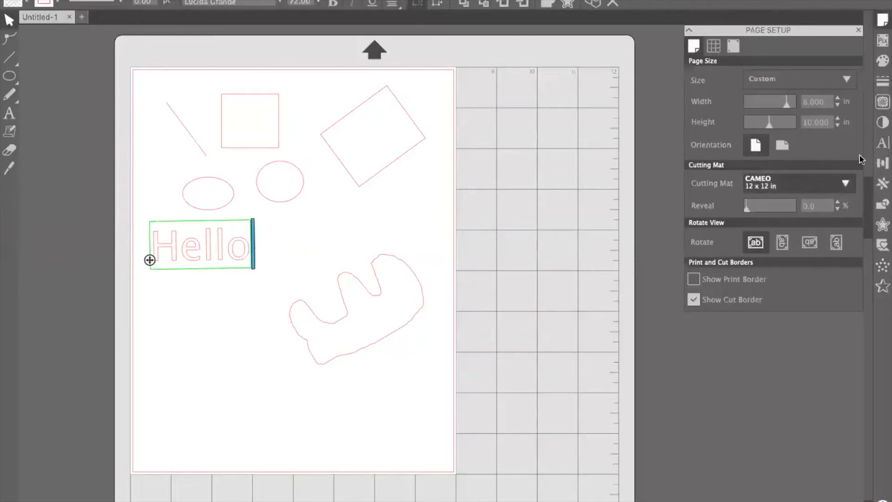
# Preview the whole word Hello in the Lao MN and Optima fonts and set its font to Impact
pyautogui.click(882, 143)
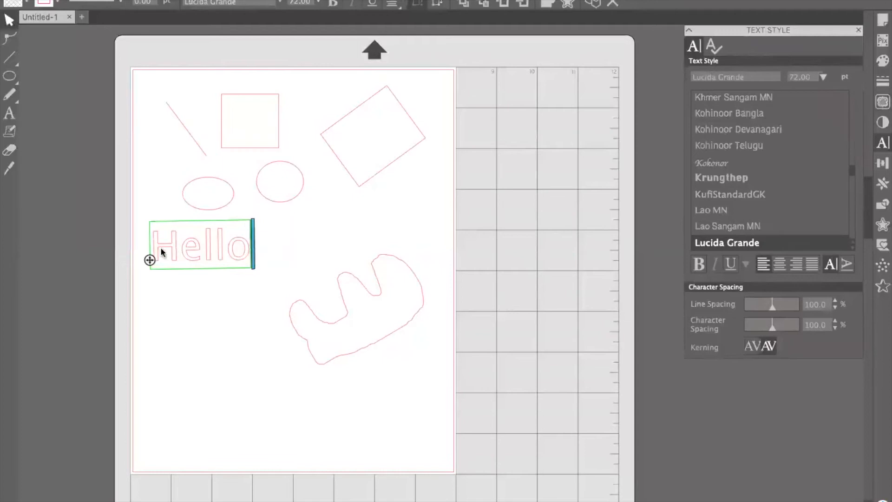
pyautogui.moveTo(155, 244); pyautogui.dragTo(253, 245)
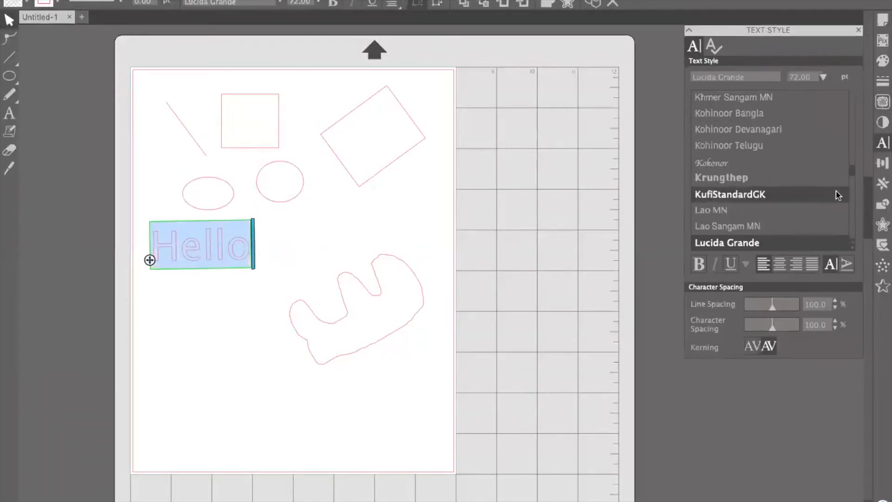
pyautogui.click(767, 179)
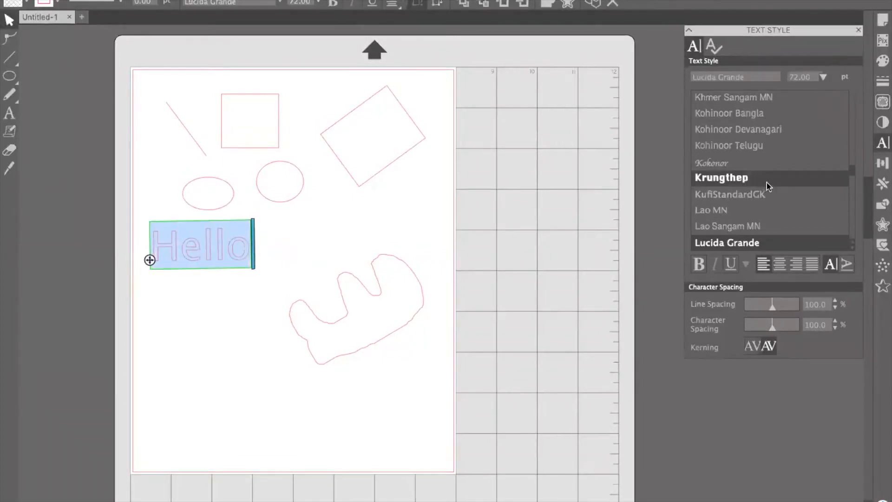
pyautogui.click(770, 215)
pyautogui.moveTo(856, 175); pyautogui.dragTo(855, 190)
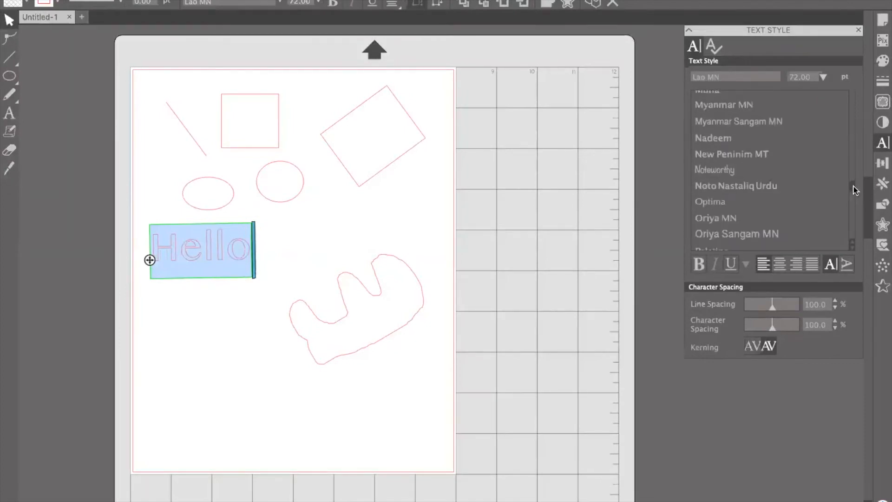
pyautogui.click(793, 203)
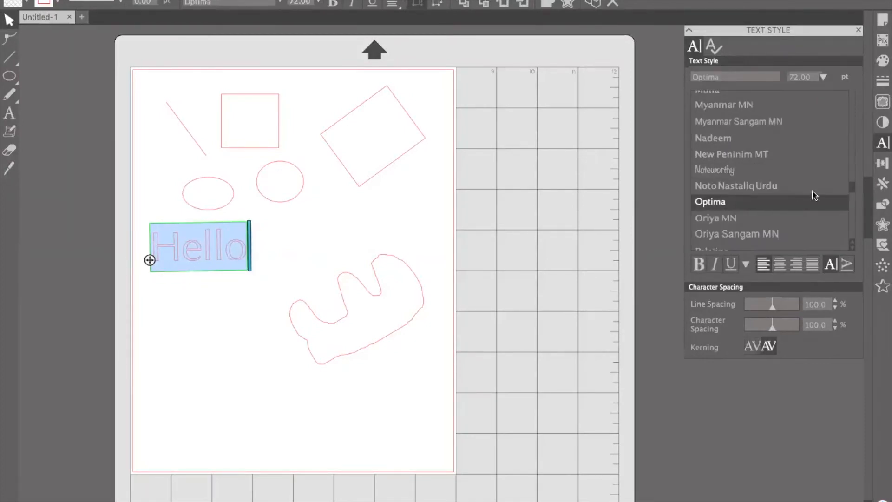
pyautogui.moveTo(856, 191); pyautogui.dragTo(853, 162)
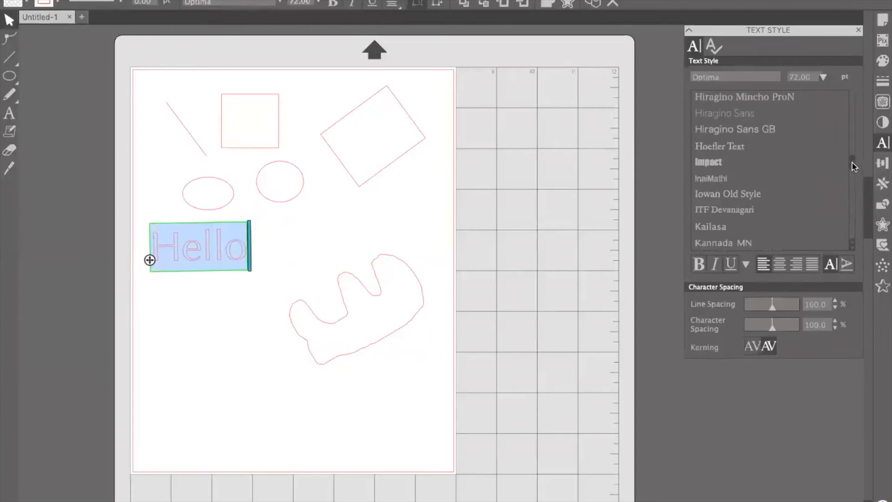
pyautogui.click(807, 163)
pyautogui.scroll(1, 807, 174)
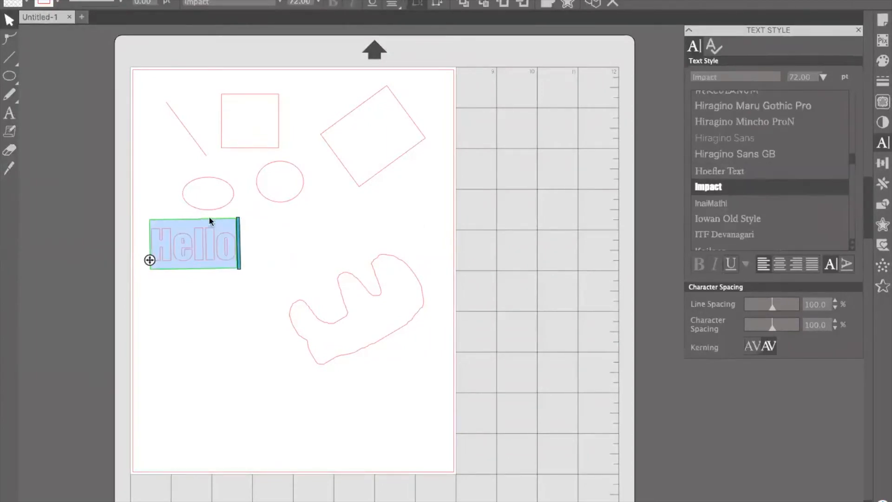
pyautogui.click(286, 231)
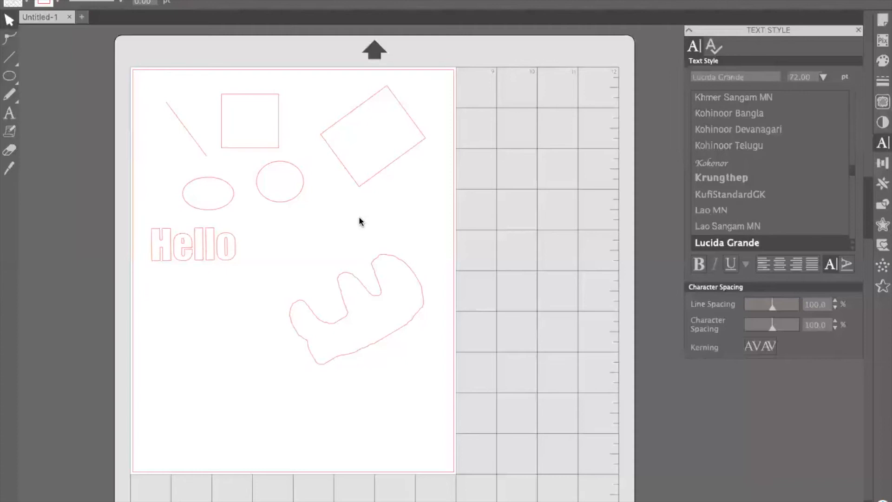
# Close the text style settings and open the Trace settings
pyautogui.click(859, 30)
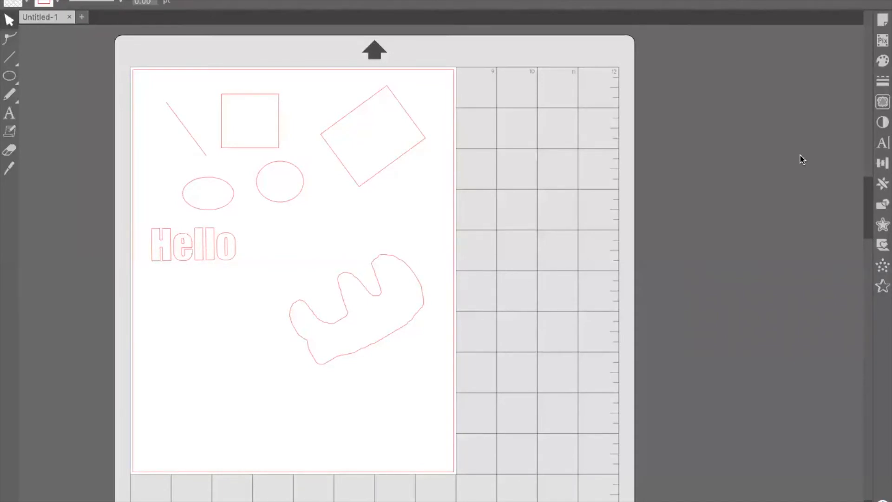
pyautogui.click(883, 102)
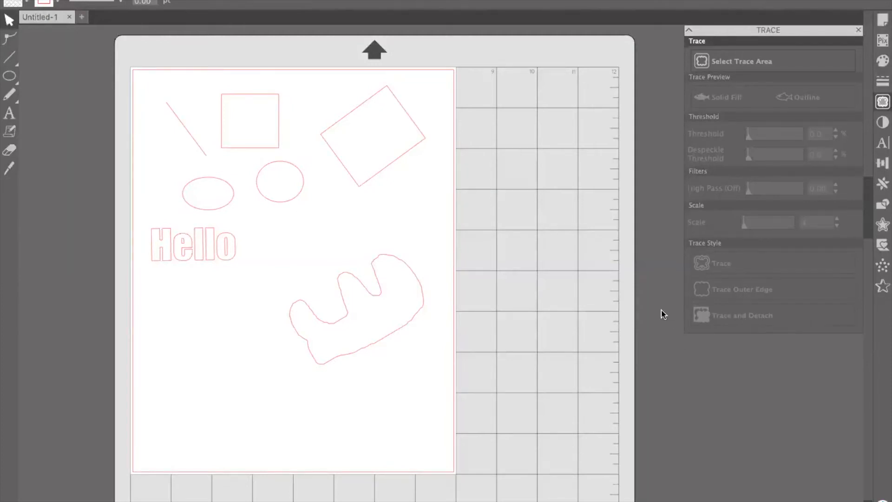
pyautogui.hscroll(2, 554, 70)
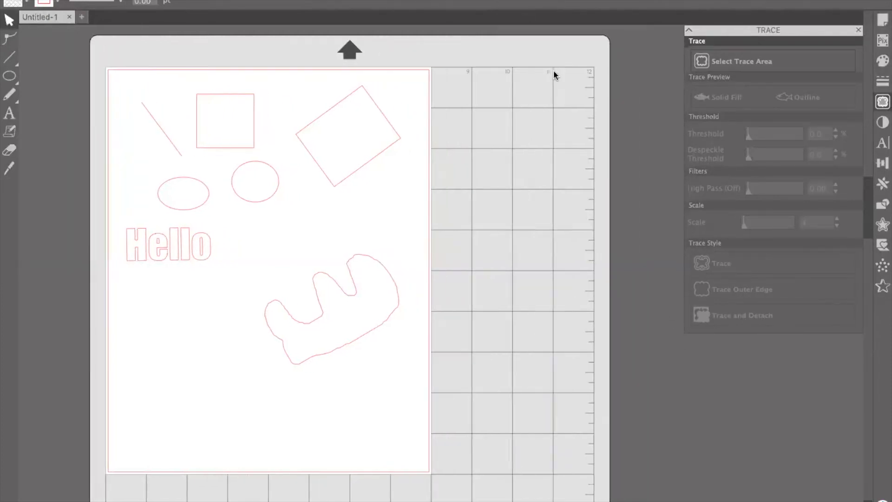
pyautogui.hscroll(1, 554, 71)
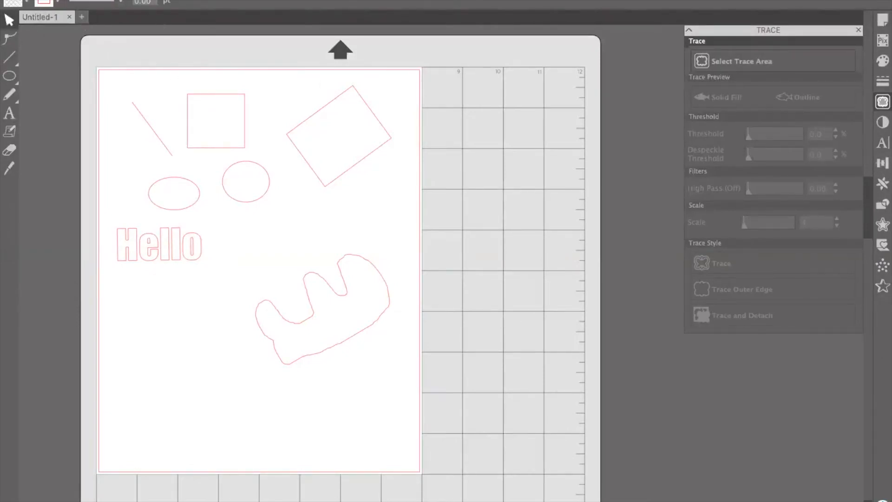
# Preview the four flower images in the Downloads folder and open flower3.png
pyautogui.click(33, 1)
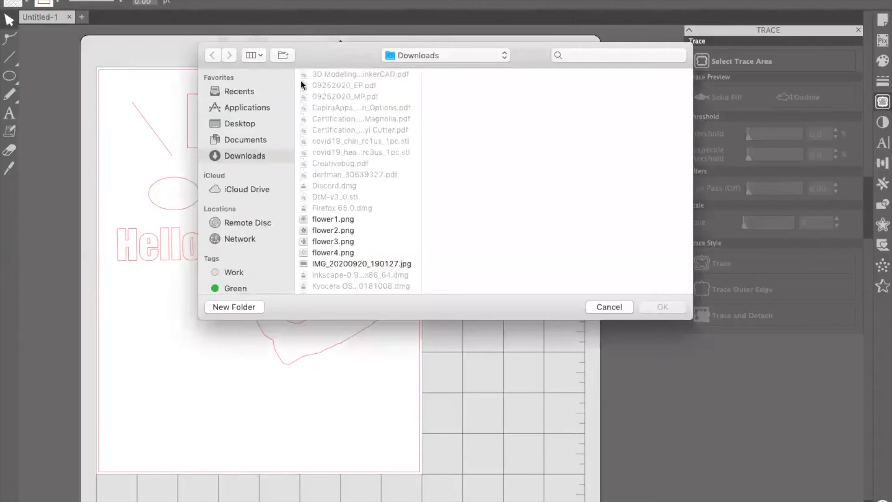
pyautogui.click(333, 220)
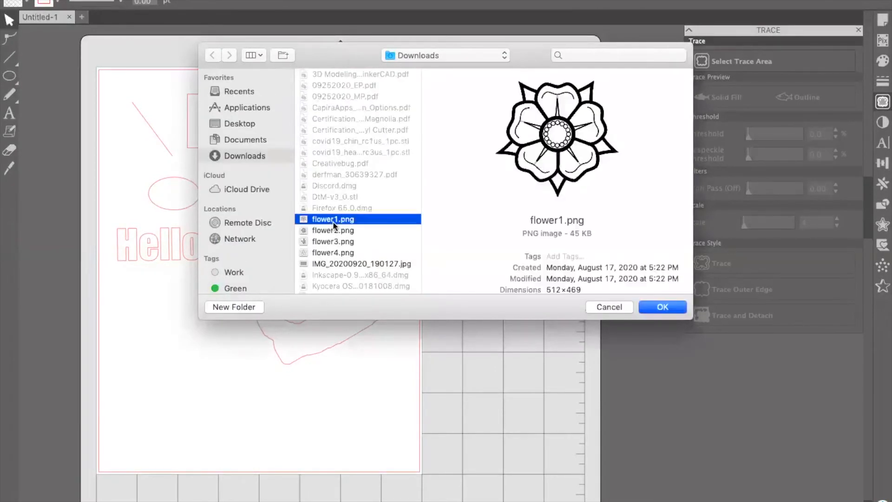
pyautogui.click(336, 230)
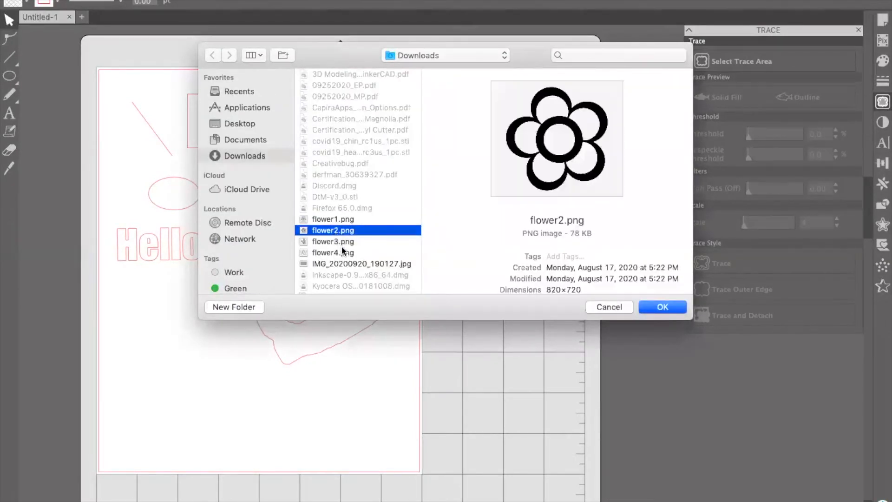
pyautogui.click(339, 241)
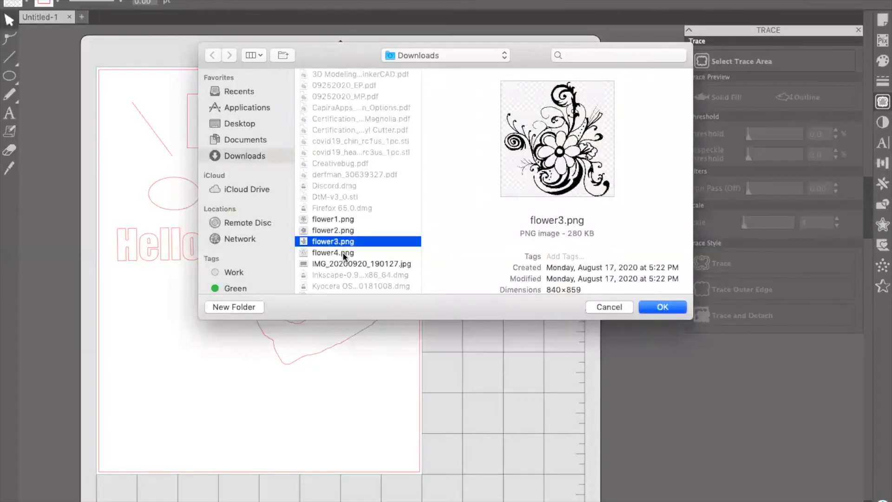
pyautogui.click(344, 253)
pyautogui.click(342, 242)
pyautogui.click(663, 308)
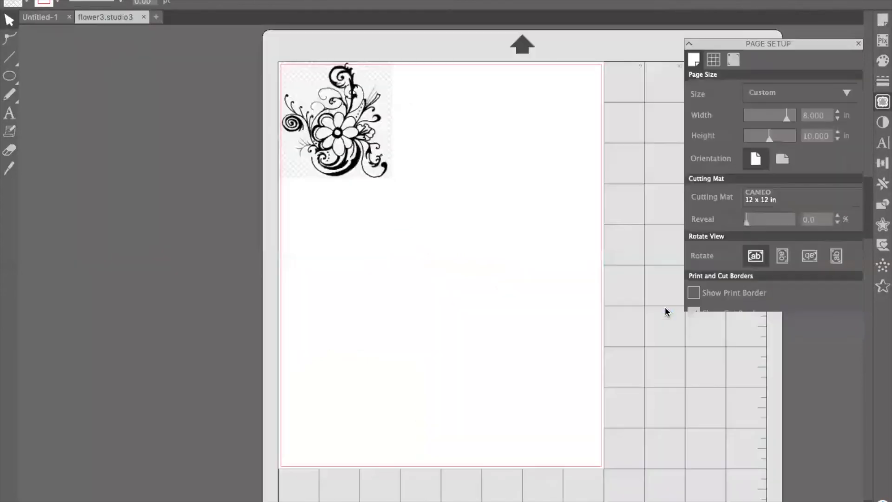
# Enlarge the flower image to about 5.07 by 5.19 inches and move it slightly inward from the page corner
pyautogui.click(381, 136)
pyautogui.moveTo(397, 181); pyautogui.dragTo(516, 251)
pyautogui.click(557, 209)
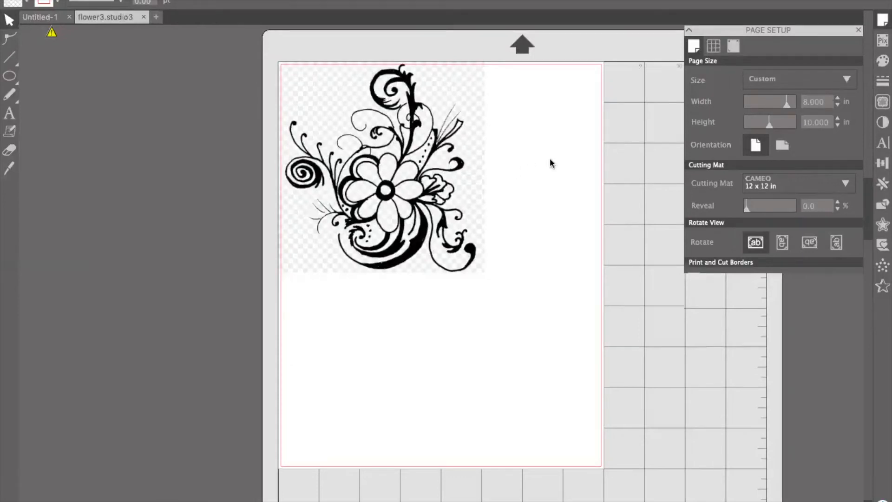
pyautogui.click(430, 175)
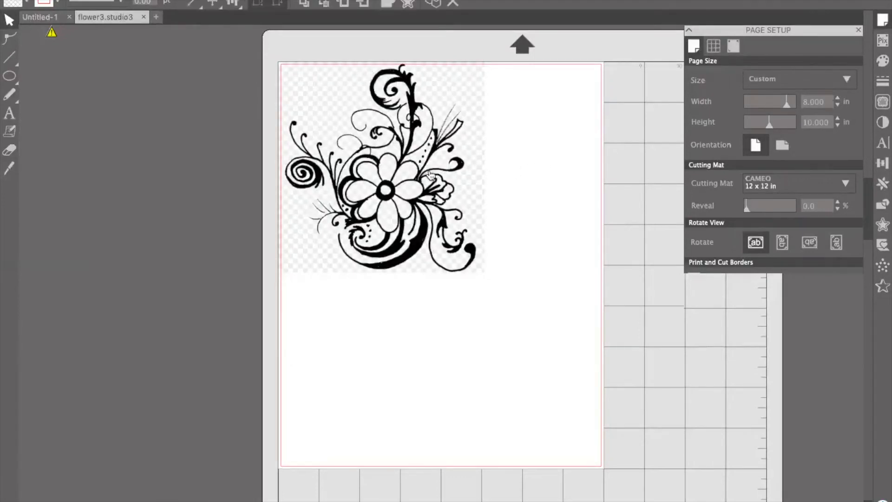
pyautogui.click(539, 146)
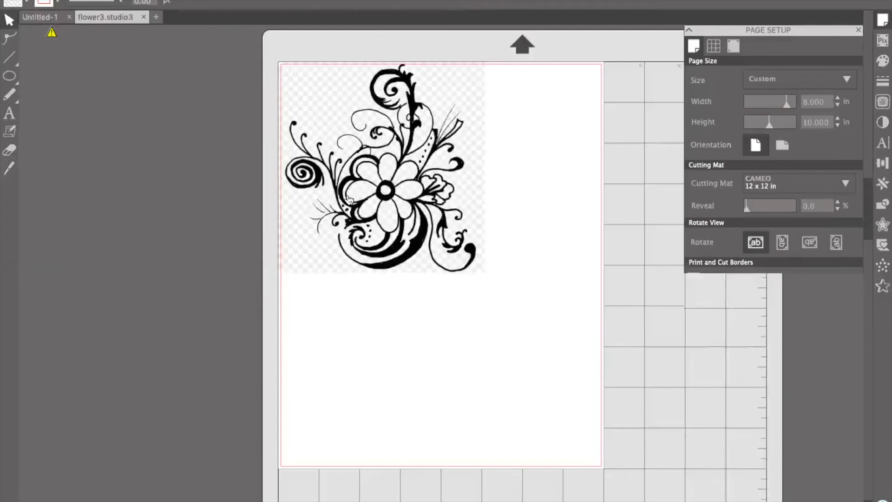
pyautogui.moveTo(386, 192); pyautogui.dragTo(413, 208)
pyautogui.click(10, 76)
pyautogui.moveTo(495, 322); pyautogui.dragTo(545, 365)
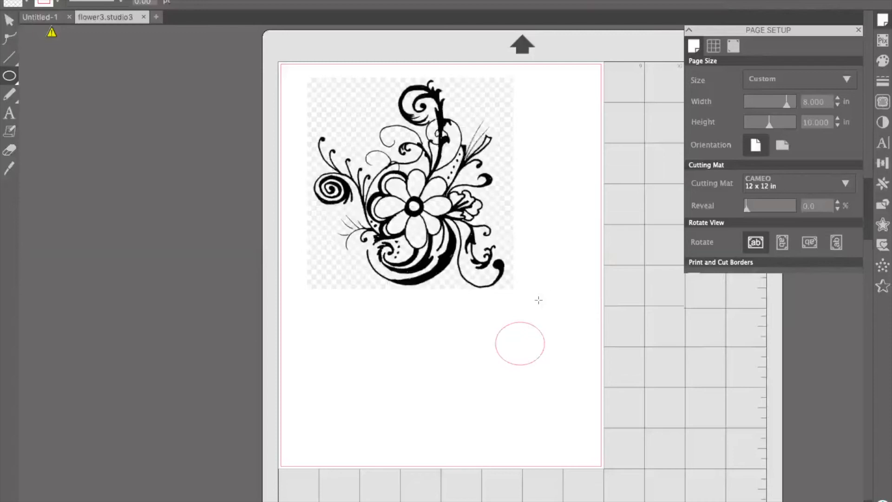
pyautogui.moveTo(445, 236); pyautogui.dragTo(20, 39)
pyautogui.click(9, 22)
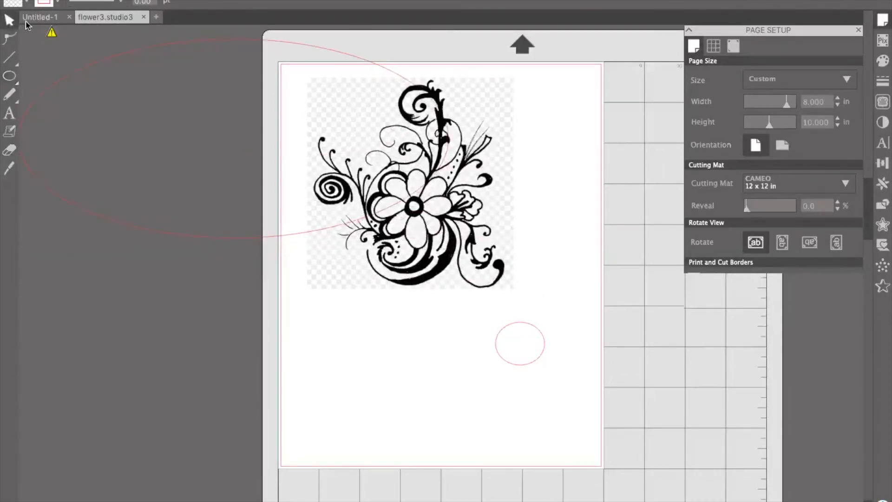
pyautogui.click(160, 51)
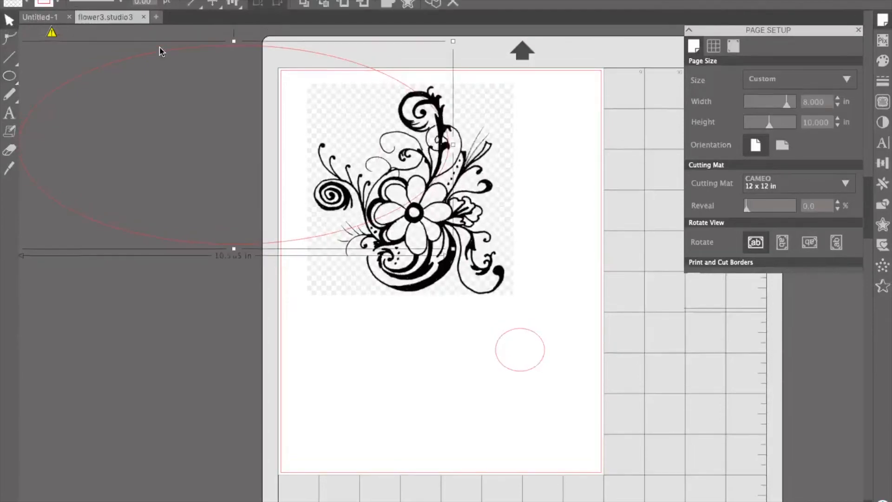
pyautogui.press('Delete')
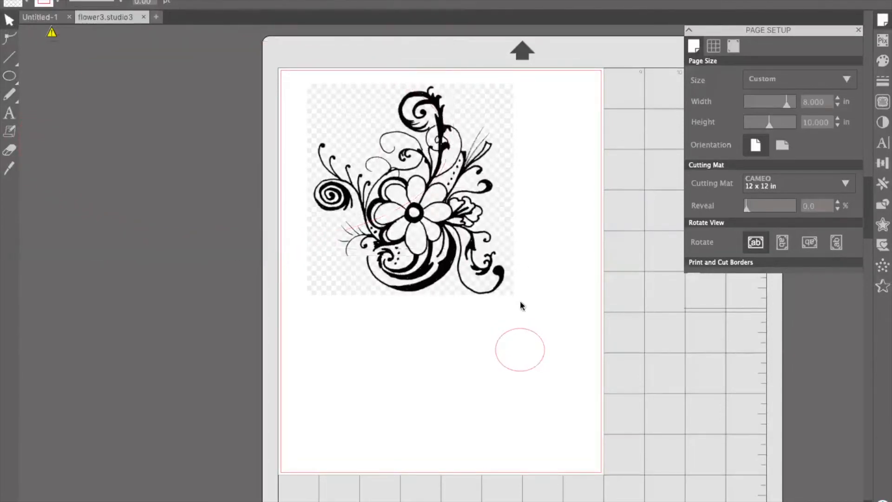
pyautogui.click(530, 334)
pyautogui.press('Delete')
# Shrink the flower image proportionally to about 3.16 inches wide by 3.23 inches high
pyautogui.click(512, 291)
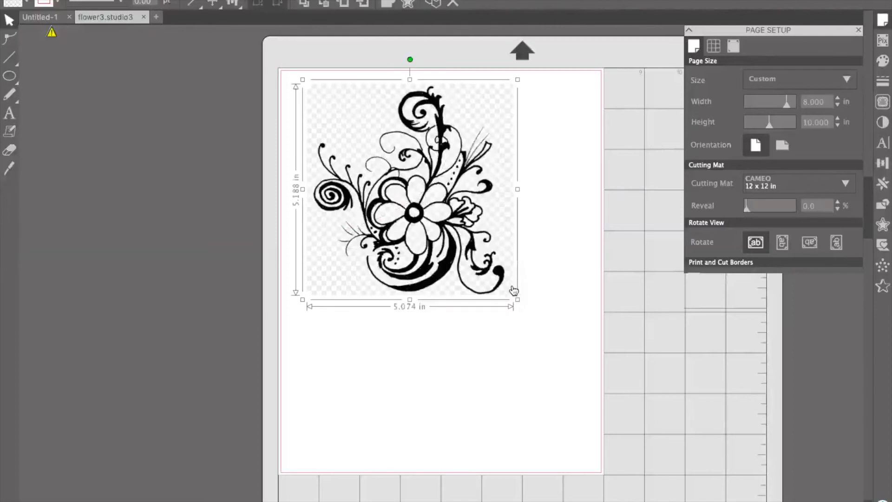
pyautogui.moveTo(516, 298); pyautogui.dragTo(440, 220)
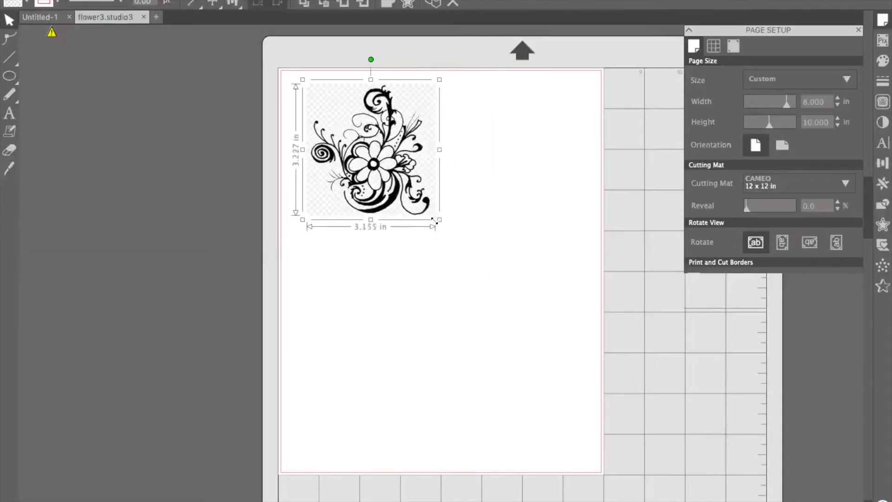
pyautogui.scroll(2, 486, 214)
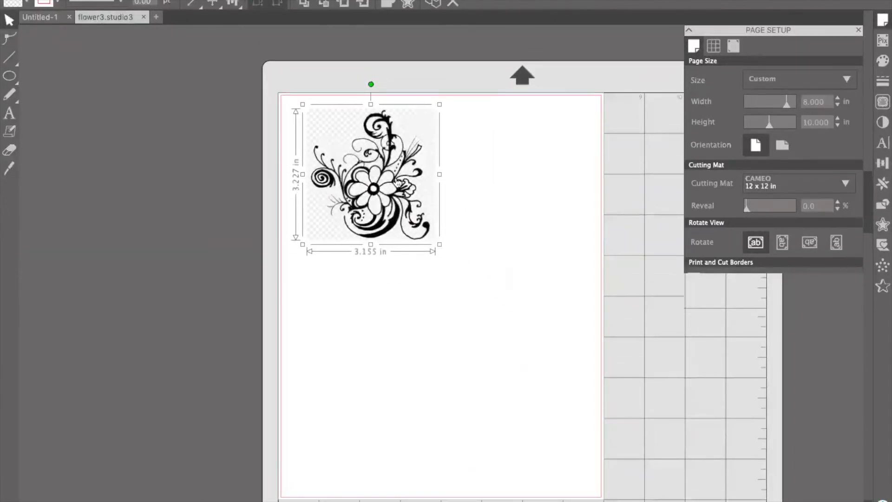
# Replace the page setup with the Trace settings and select a trace area about 3.84 by 3.76 inches around the flower image
pyautogui.click(249, 0)
pyautogui.click(249, 0)
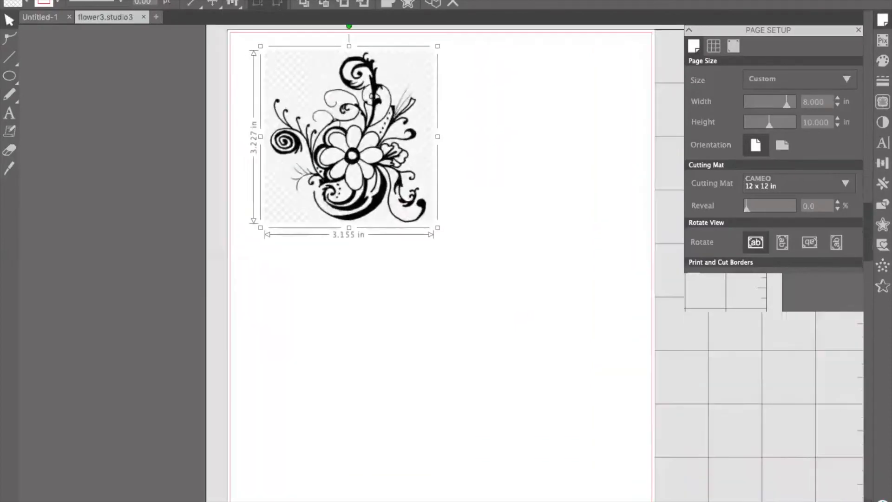
pyautogui.click(249, 0)
pyautogui.scroll(4, 488, 125)
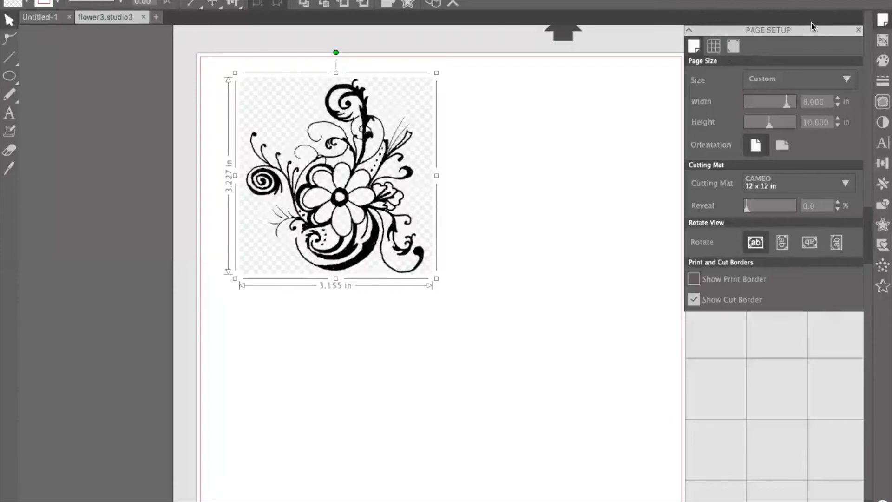
pyautogui.click(858, 29)
pyautogui.click(883, 103)
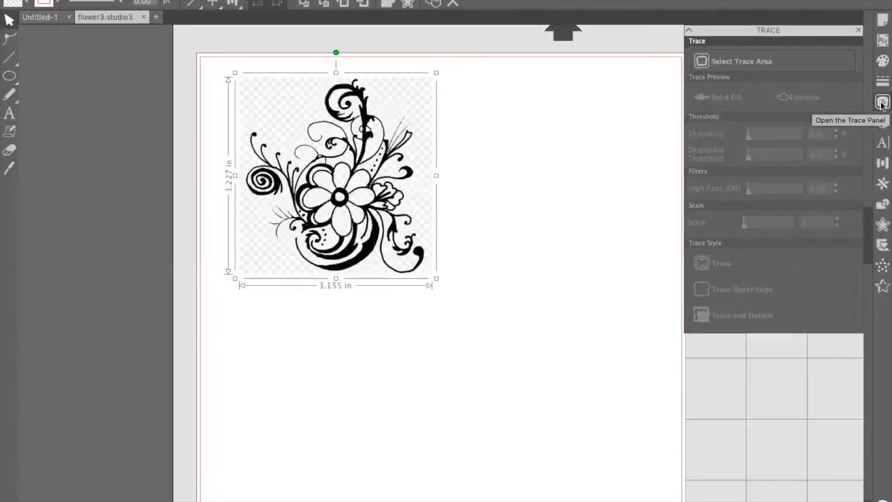
pyautogui.click(733, 61)
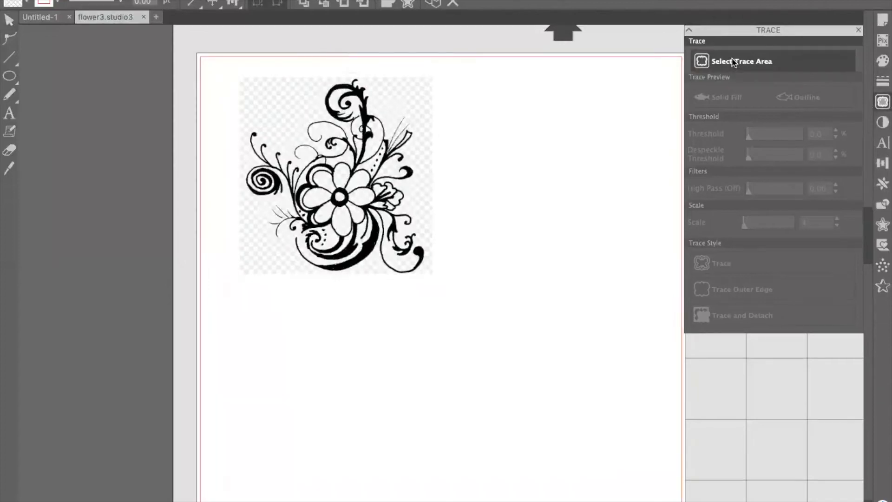
pyautogui.moveTo(226, 66)
pyautogui.mouseDown()
pyautogui.moveTo(403, 228)
pyautogui.moveTo(460, 297)
pyautogui.mouseUp()
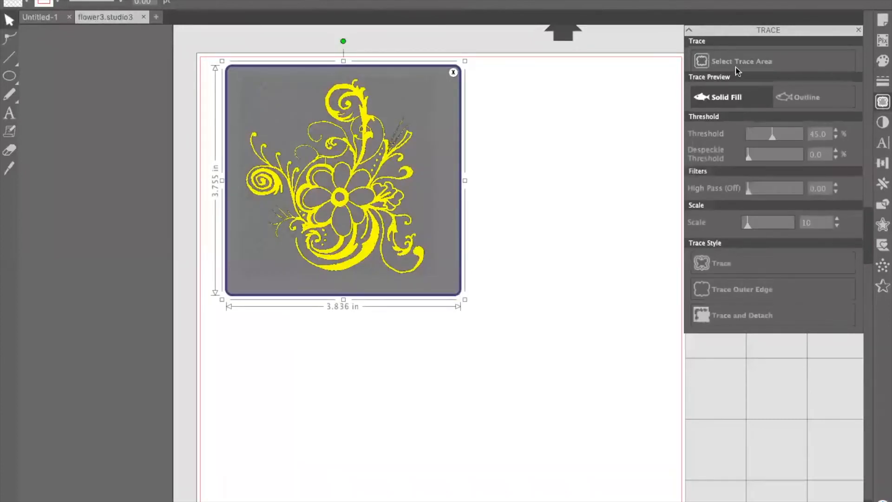
# Trace the flower with the standard Trace style and move the original image off the left side of the page
pyautogui.click(755, 263)
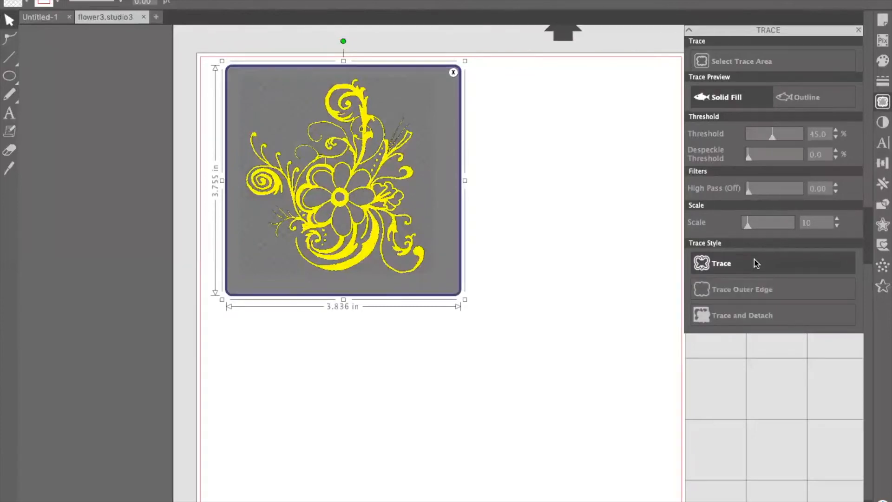
pyautogui.moveTo(382, 200); pyautogui.dragTo(592, 208)
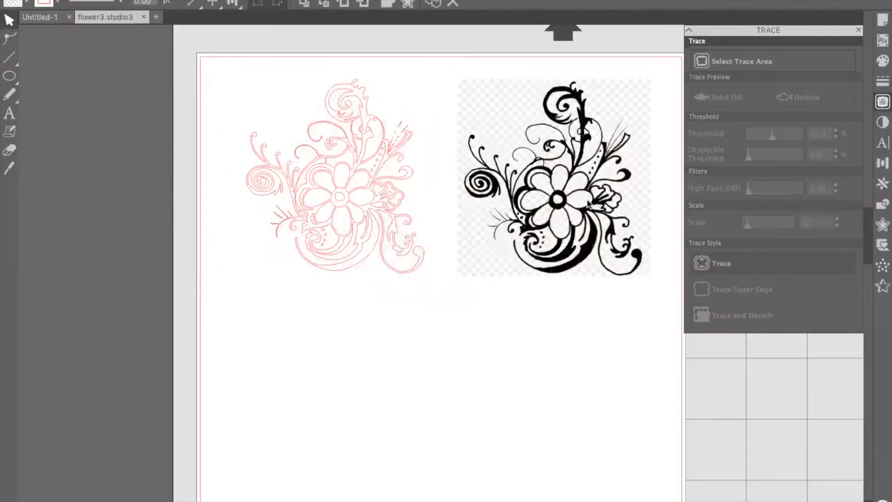
pyautogui.click(452, 164)
pyautogui.scroll(1, 453, 164)
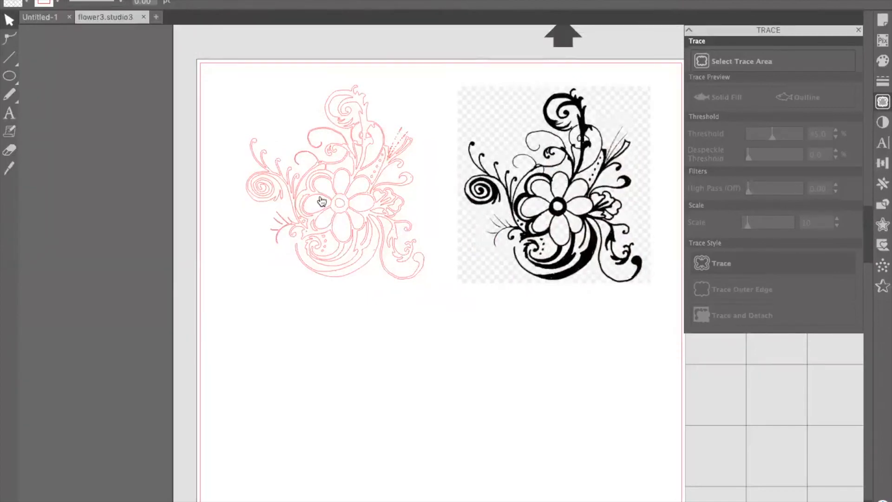
pyautogui.moveTo(571, 207); pyautogui.dragTo(152, 301)
pyautogui.moveTo(442, 212); pyautogui.dragTo(52, 334)
pyautogui.click(434, 239)
pyautogui.moveTo(57, 293)
pyautogui.mouseDown()
pyautogui.moveTo(557, 202)
pyautogui.moveTo(585, 163)
pyautogui.mouseUp()
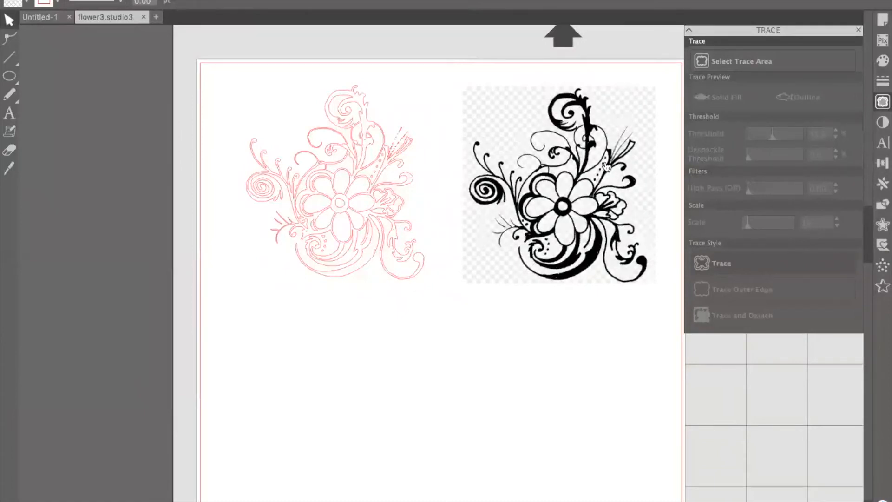
pyautogui.moveTo(577, 171)
pyautogui.mouseDown()
pyautogui.moveTo(606, 176)
pyautogui.moveTo(519, 207)
pyautogui.moveTo(167, 274)
pyautogui.moveTo(83, 277)
pyautogui.mouseUp()
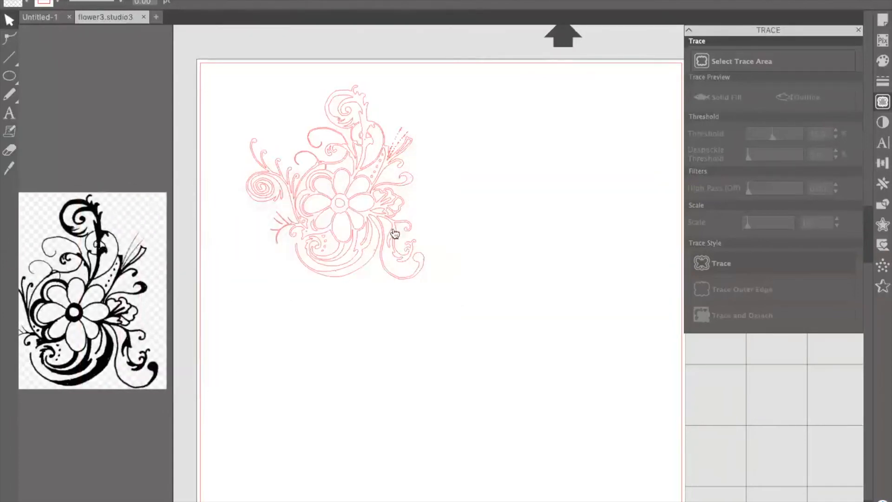
# Enlarge the traced flower outline to about 5.22 by 4.33 inches and reposition it on the page
pyautogui.click(358, 221)
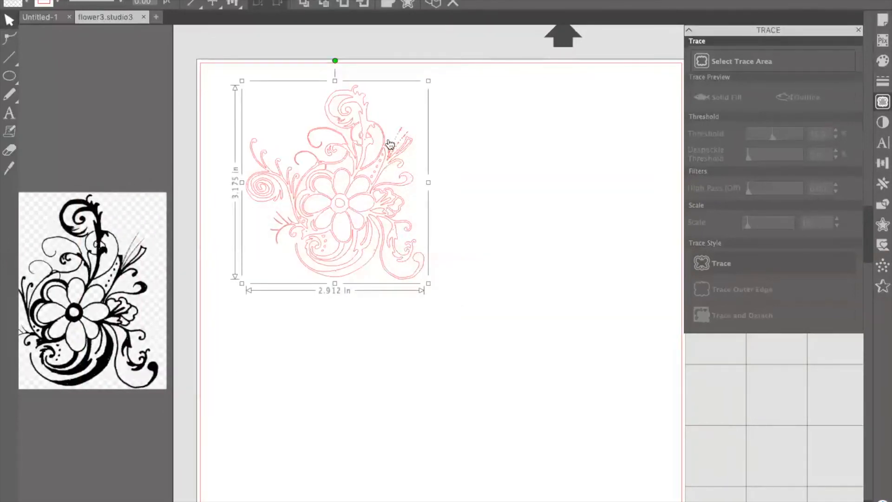
pyautogui.moveTo(374, 170); pyautogui.dragTo(405, 177)
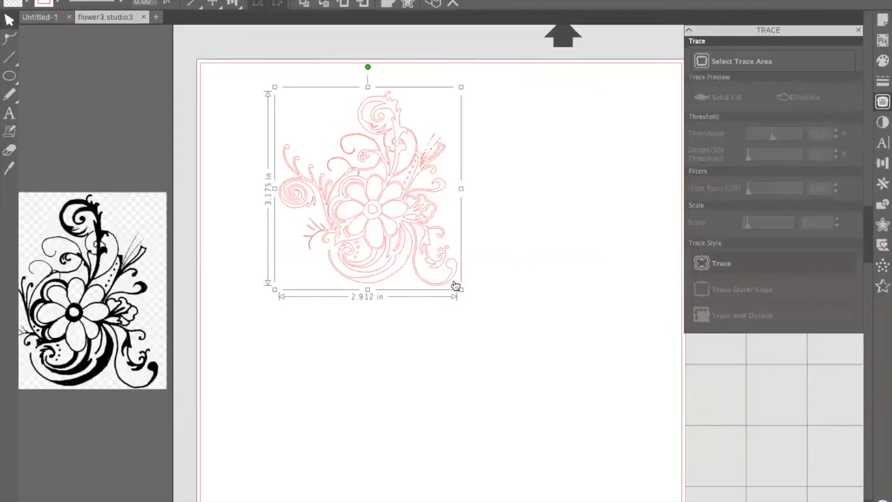
pyautogui.moveTo(463, 289)
pyautogui.mouseDown()
pyautogui.moveTo(540, 325)
pyautogui.moveTo(467, 297)
pyautogui.moveTo(488, 319)
pyautogui.mouseUp()
pyautogui.moveTo(490, 203); pyautogui.dragTo(581, 204)
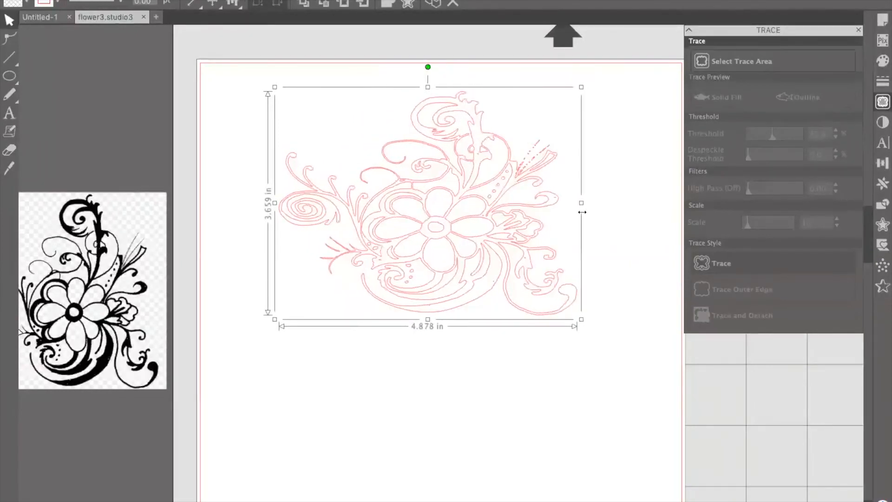
pyautogui.moveTo(581, 319); pyautogui.dragTo(603, 335)
pyautogui.moveTo(436, 334); pyautogui.dragTo(438, 360)
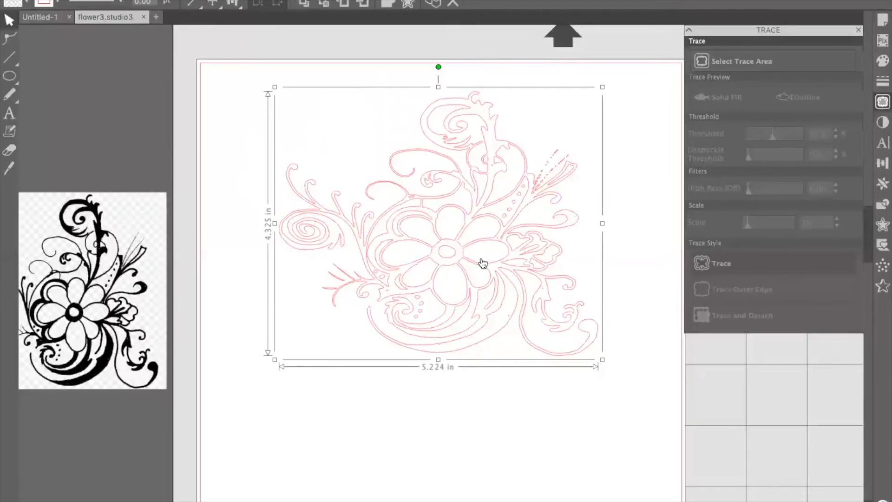
pyautogui.moveTo(464, 261)
pyautogui.mouseDown()
pyautogui.moveTo(460, 269)
pyautogui.moveTo(495, 257)
pyautogui.moveTo(491, 250)
pyautogui.moveTo(490, 259)
pyautogui.mouseUp()
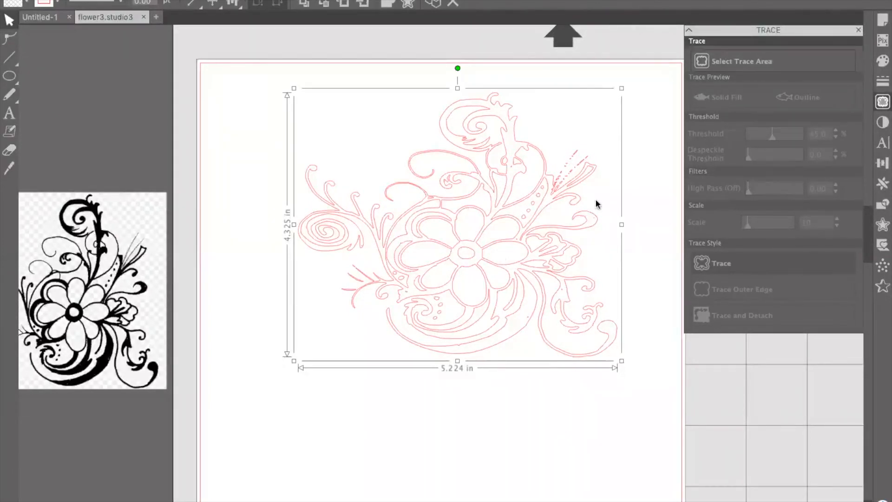
# Delete the traced flower outline and bring the original flower image back onto the page
pyautogui.click(504, 249)
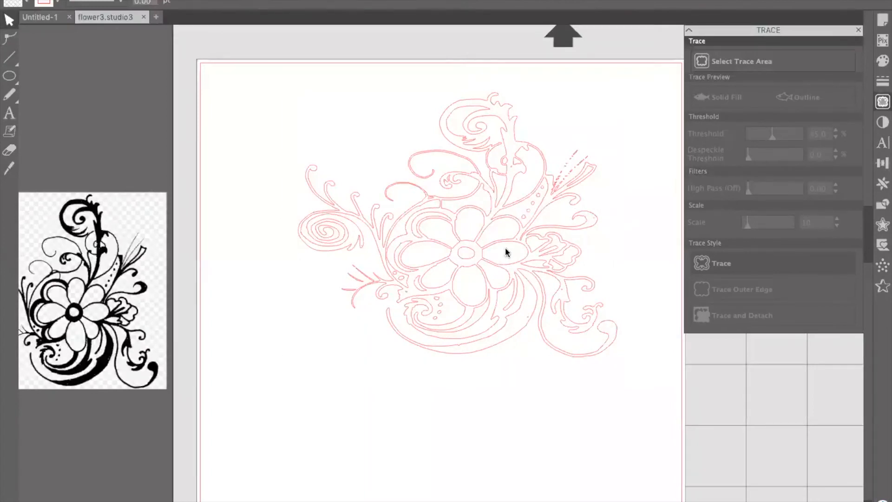
pyautogui.click(502, 263)
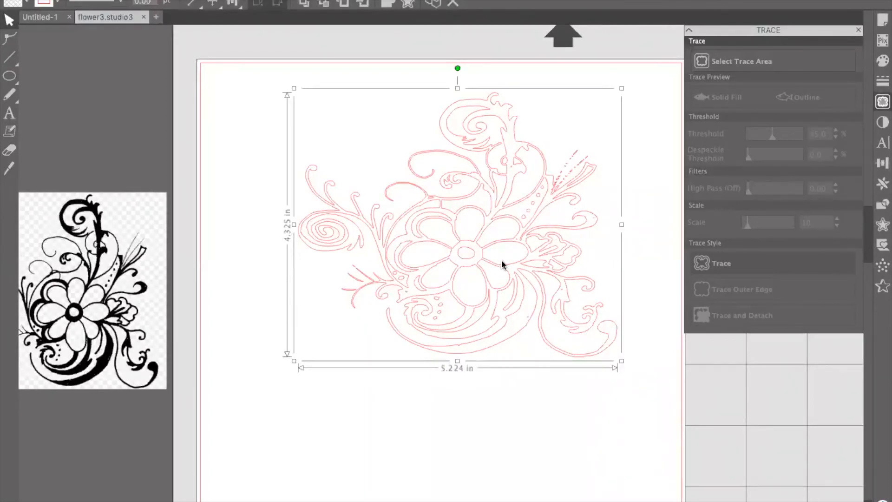
pyautogui.press('Delete')
pyautogui.moveTo(128, 295)
pyautogui.mouseDown()
pyautogui.moveTo(465, 231)
pyautogui.moveTo(447, 215)
pyautogui.mouseUp()
# Trace the flower's outer edge within an area about 4.14 by 4.05 inches and move the original image aside
pyautogui.click(721, 63)
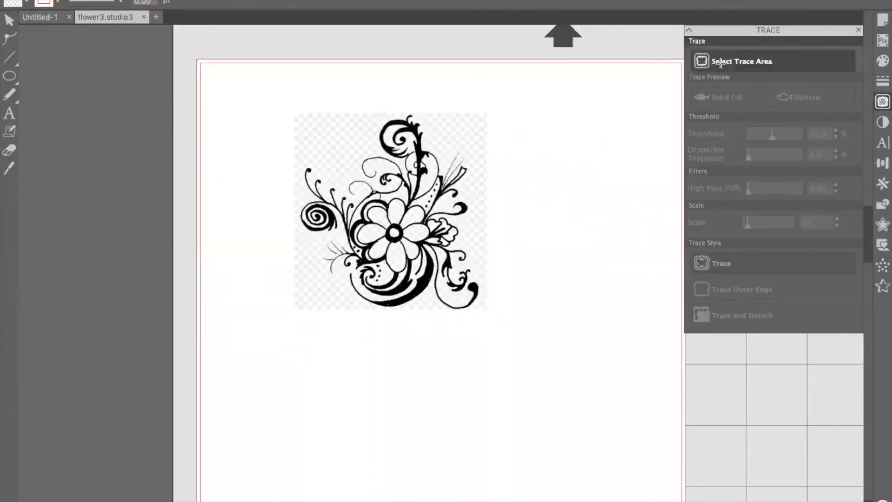
pyautogui.moveTo(278, 99)
pyautogui.mouseDown()
pyautogui.moveTo(465, 260)
pyautogui.moveTo(532, 348)
pyautogui.mouseUp()
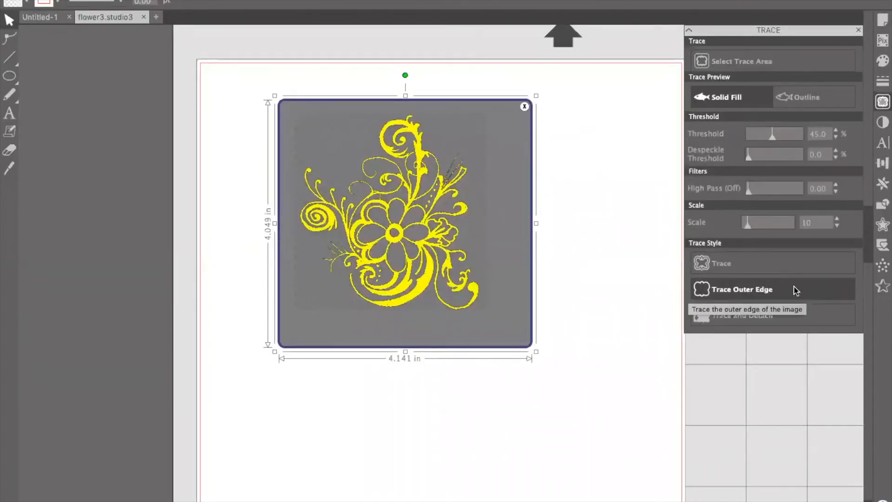
pyautogui.click(750, 290)
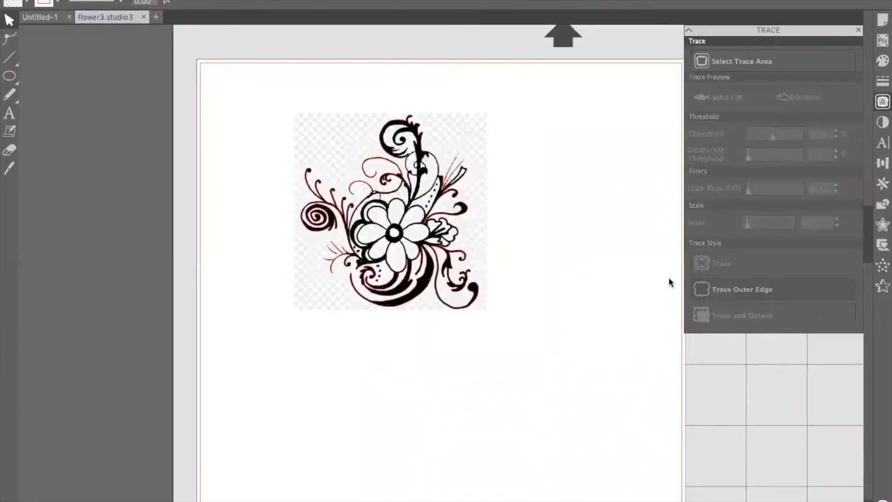
pyautogui.moveTo(406, 232); pyautogui.dragTo(620, 259)
pyautogui.moveTo(619, 259); pyautogui.dragTo(630, 276)
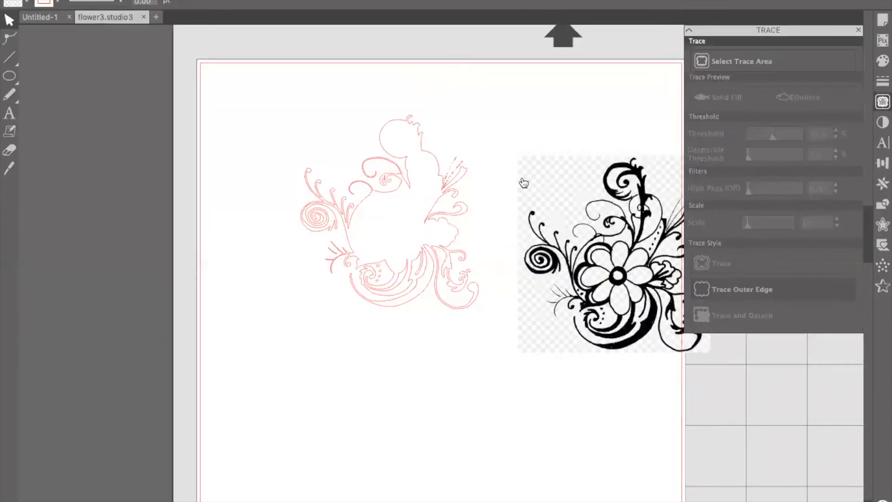
pyautogui.moveTo(552, 242); pyautogui.dragTo(60, 199)
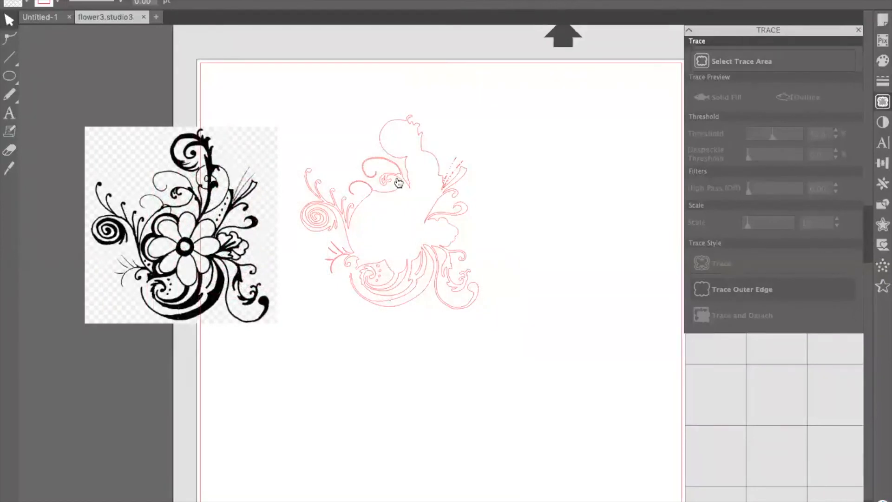
# Close the flower3 document and open flower2.png from the Downloads folder
pyautogui.click(143, 17)
pyautogui.click(143, 17)
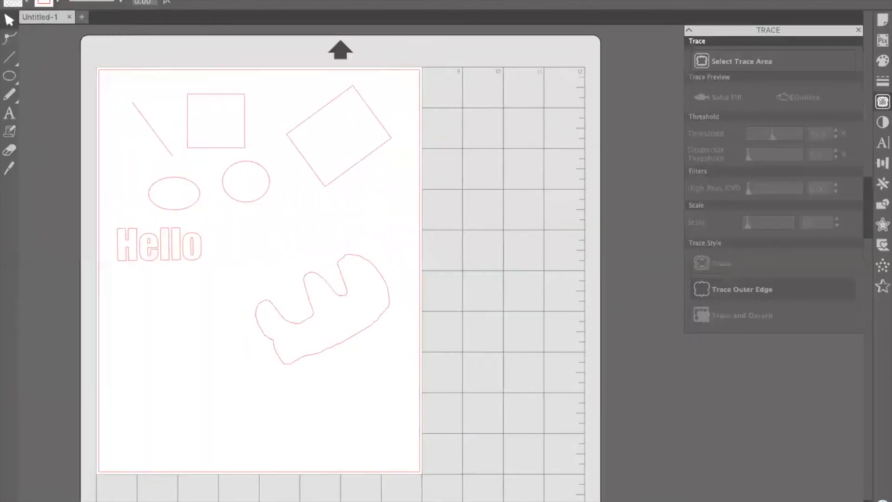
pyautogui.press('super+o')
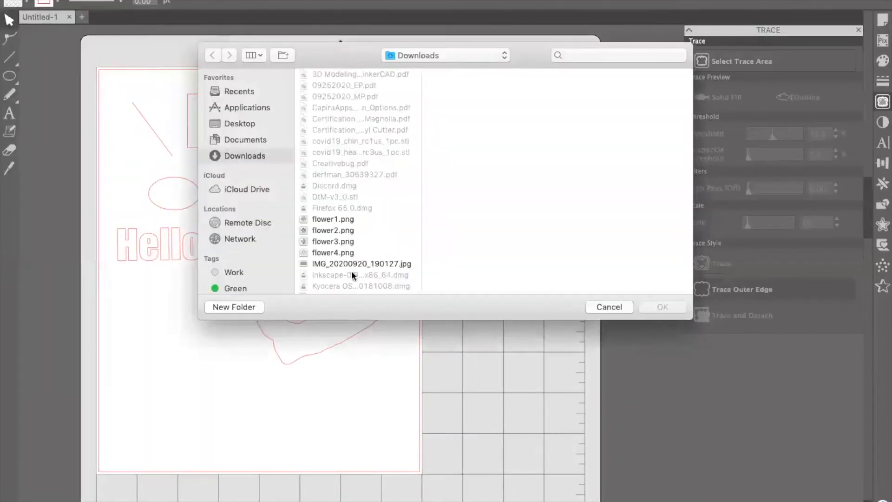
pyautogui.click(347, 230)
pyautogui.click(349, 241)
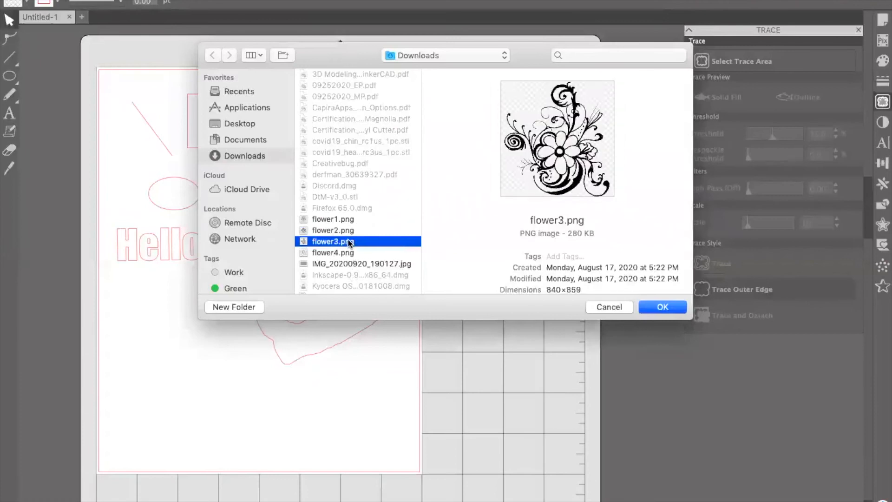
pyautogui.click(349, 252)
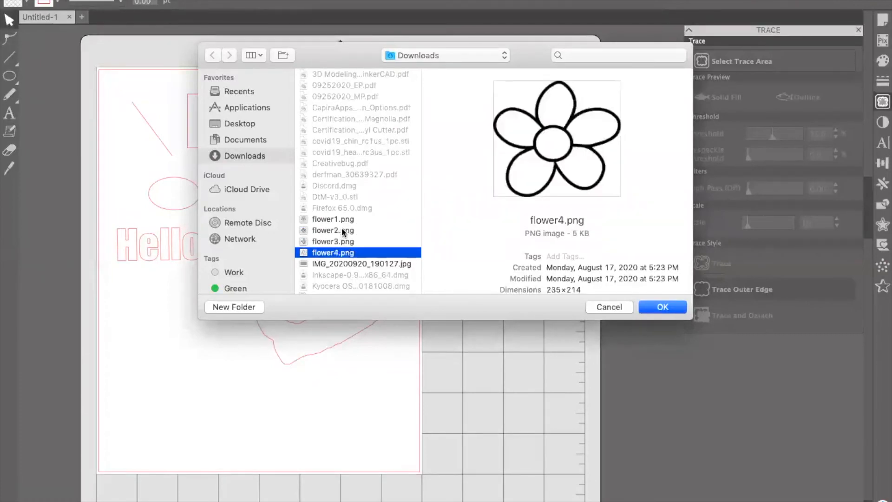
pyautogui.click(343, 230)
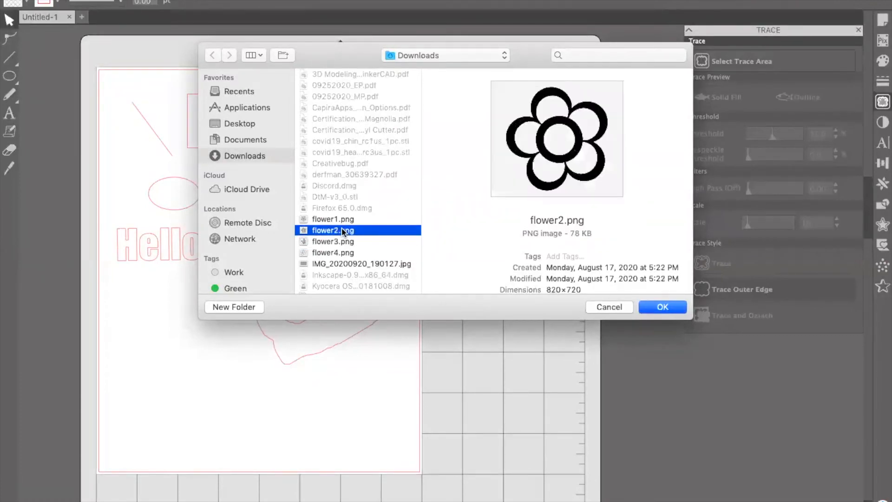
pyautogui.click(663, 307)
# Shrink the flower2 image proportionally to about 5.06 by 4.44 inches and place it in the upper part of the page
pyautogui.moveTo(570, 289); pyautogui.dragTo(474, 282)
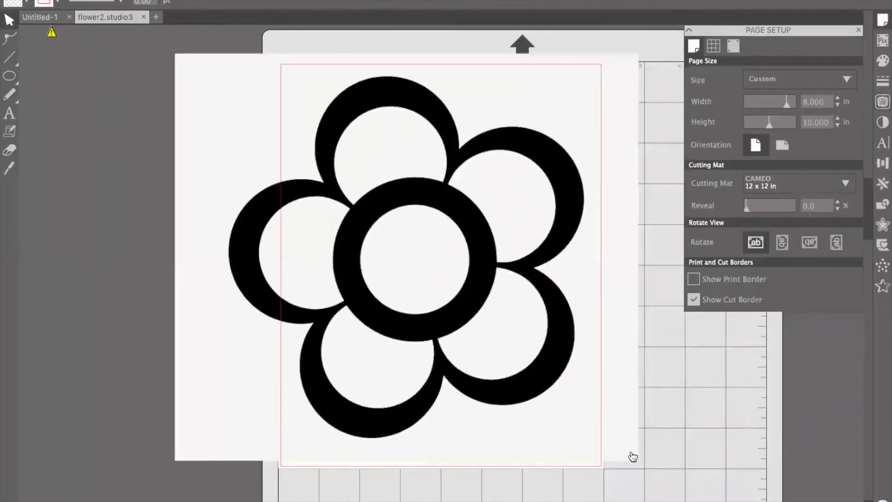
pyautogui.click(498, 384)
pyautogui.moveTo(649, 51); pyautogui.dragTo(325, 212)
pyautogui.moveTo(358, 288); pyautogui.dragTo(453, 157)
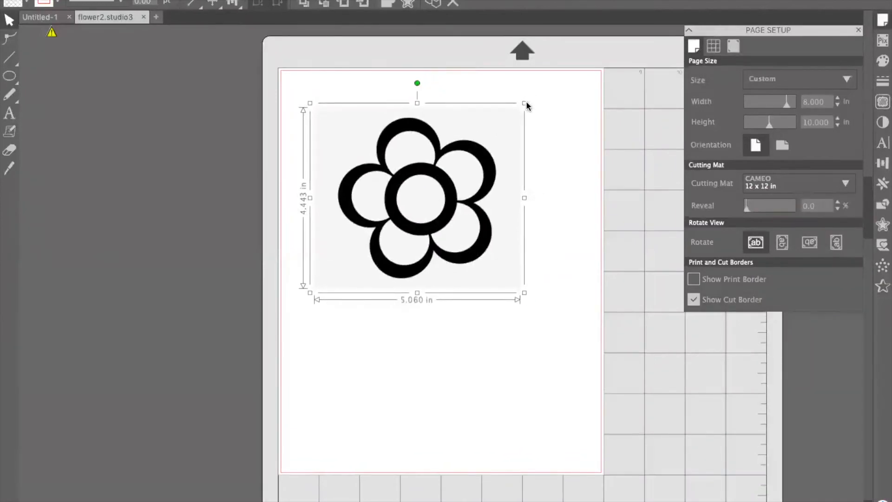
# Shrink the flower2 image further to about 2.72 by 2.39 inches and move it near the page's upper-left corner
pyautogui.scroll(-1, 525, 102)
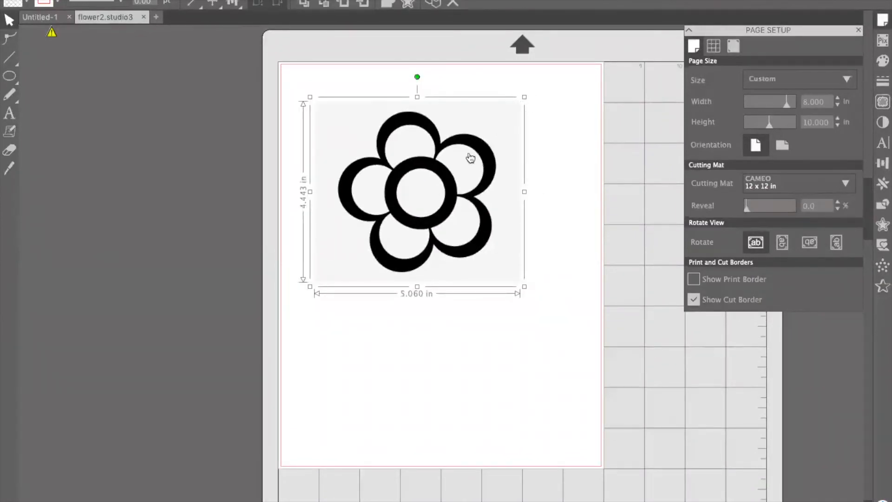
pyautogui.moveTo(525, 96); pyautogui.dragTo(468, 130)
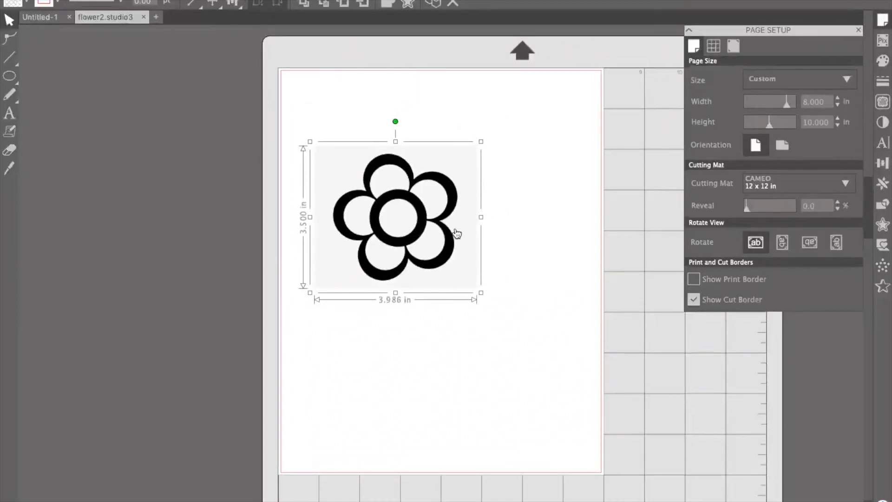
pyautogui.moveTo(456, 233); pyautogui.dragTo(485, 200)
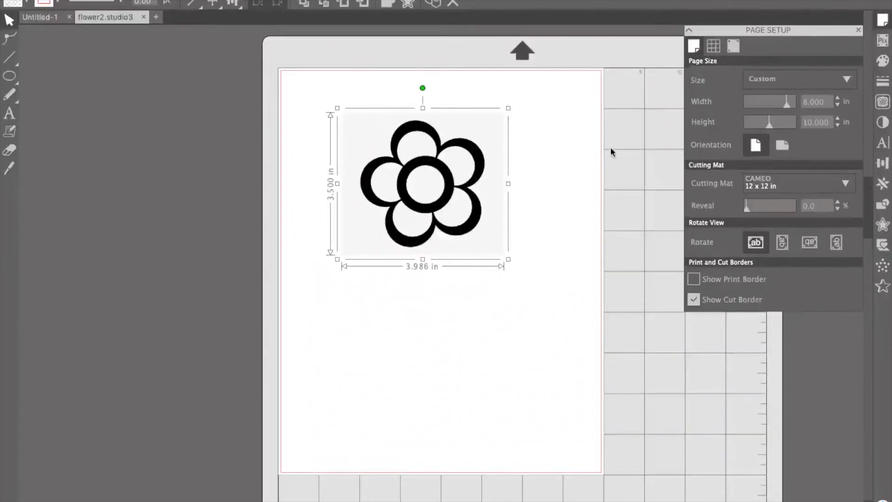
pyautogui.scroll(1, 658, 149)
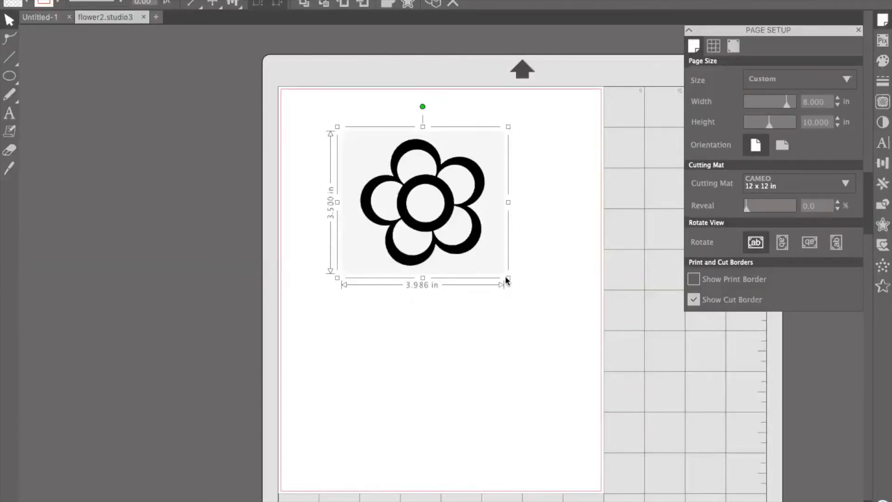
pyautogui.moveTo(509, 278); pyautogui.dragTo(458, 237)
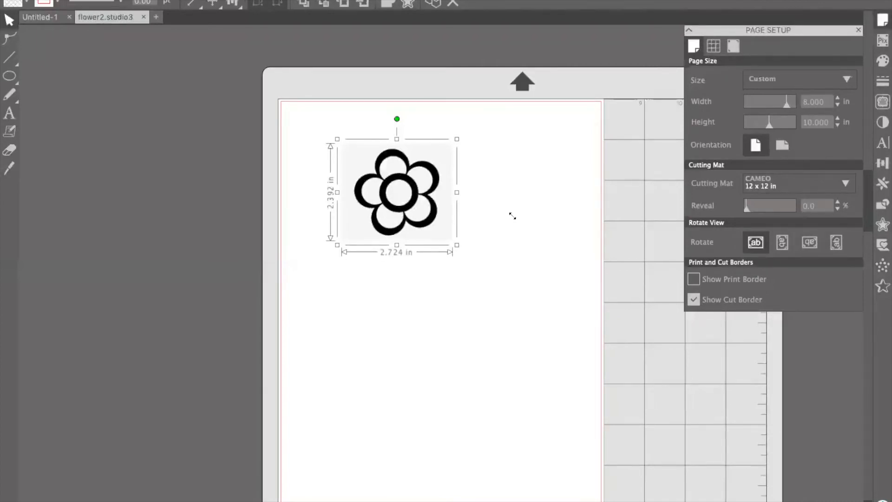
pyautogui.moveTo(416, 194); pyautogui.dragTo(406, 179)
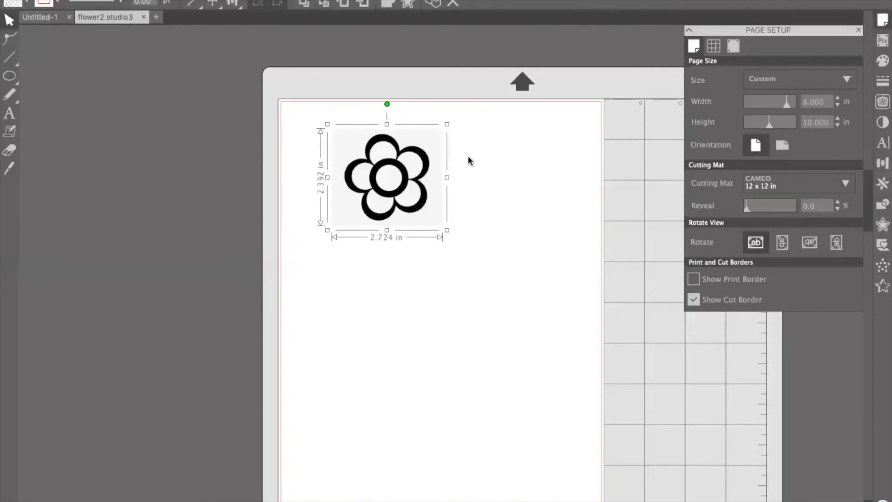
# Trace the flower2 image within an area about 3.49 by 2.83 inches and move the original image off the traced lines
pyautogui.click(880, 101)
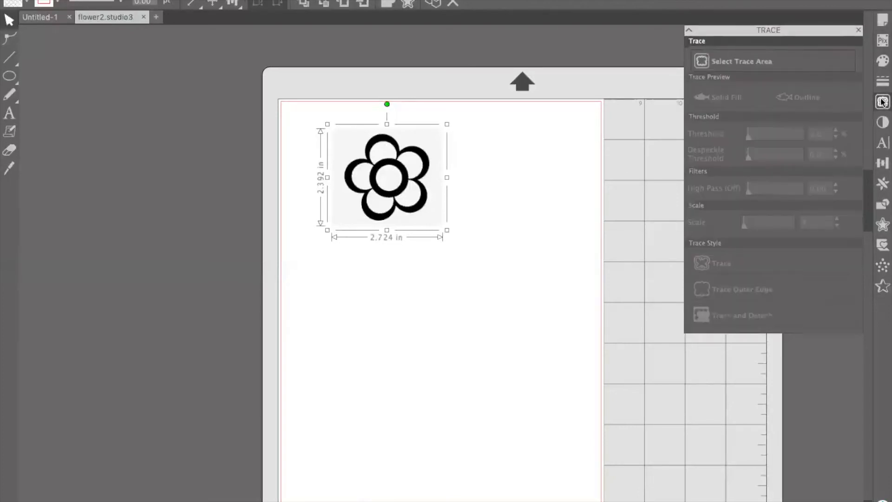
pyautogui.click(717, 61)
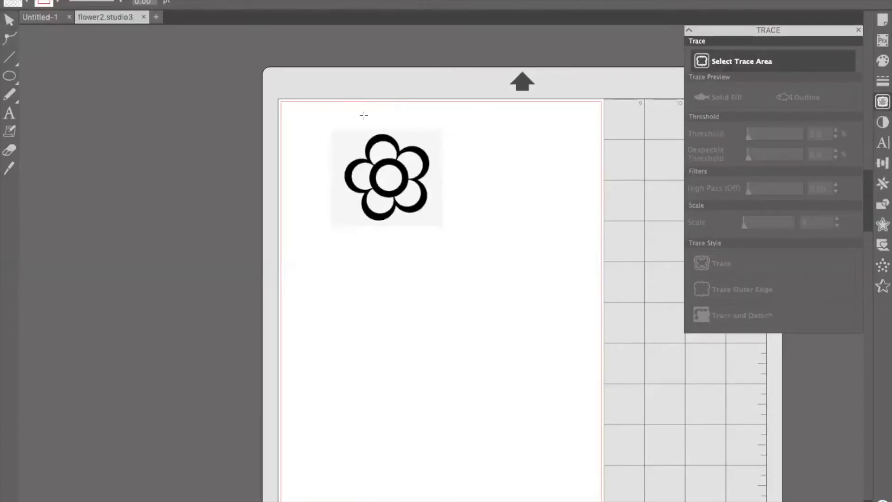
pyautogui.moveTo(328, 124)
pyautogui.mouseDown()
pyautogui.moveTo(384, 160)
pyautogui.moveTo(470, 239)
pyautogui.mouseUp()
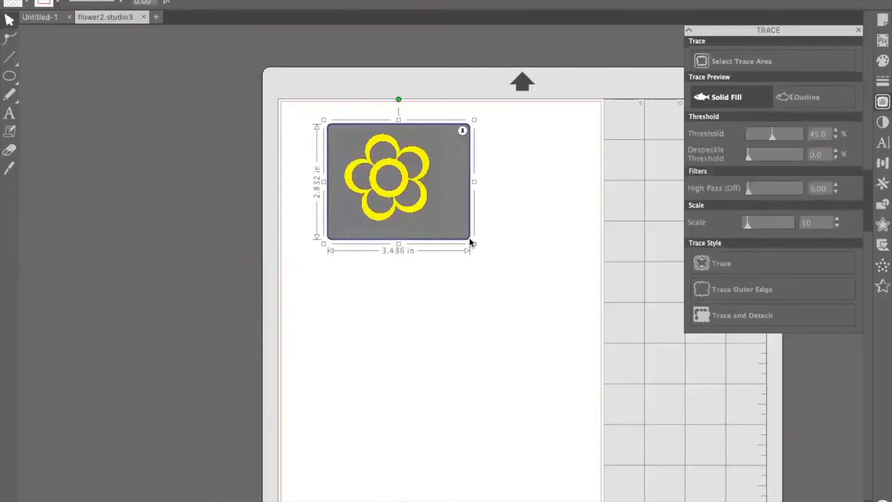
pyautogui.click(741, 273)
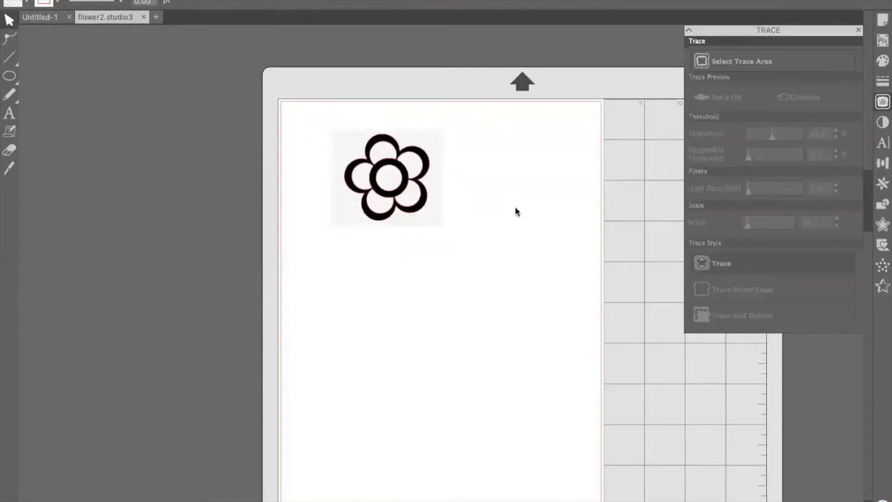
pyautogui.moveTo(395, 171); pyautogui.dragTo(554, 166)
pyautogui.scroll(-1, 445, 180)
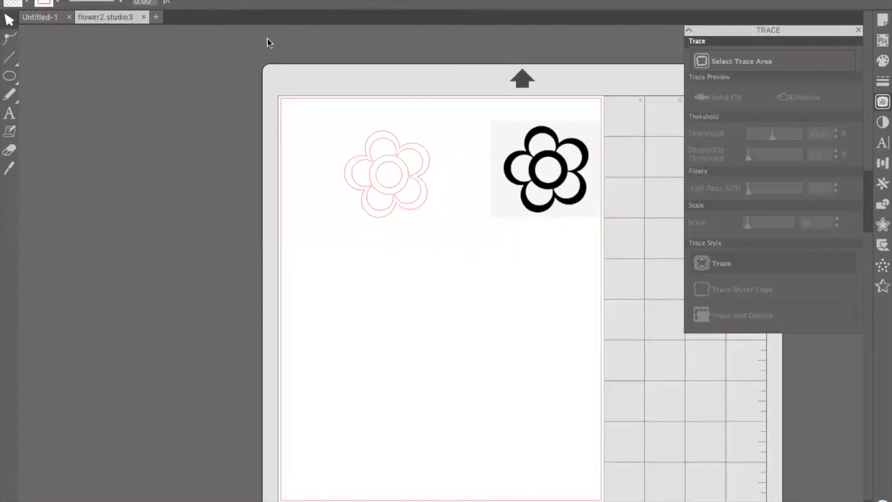
# Move the traced flower into the page's upper-left corner and bring the original image closer beside it
pyautogui.click(281, 1)
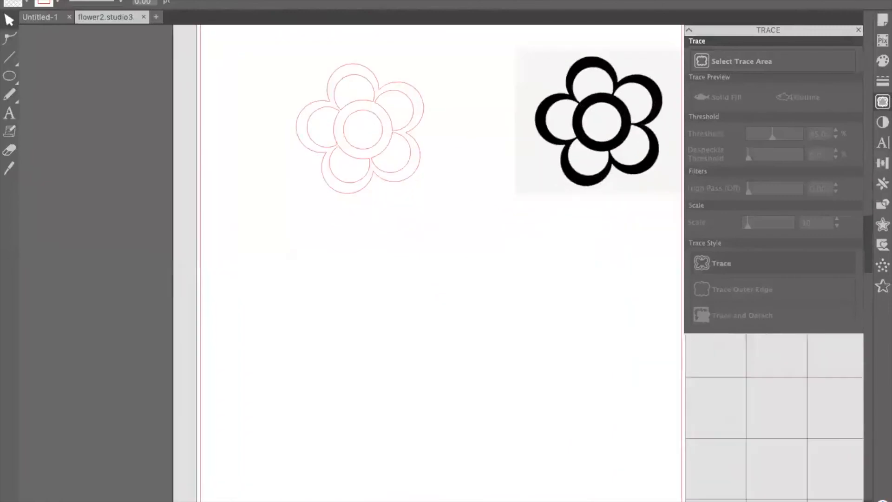
pyautogui.click(281, 1)
pyautogui.scroll(5, 447, 93)
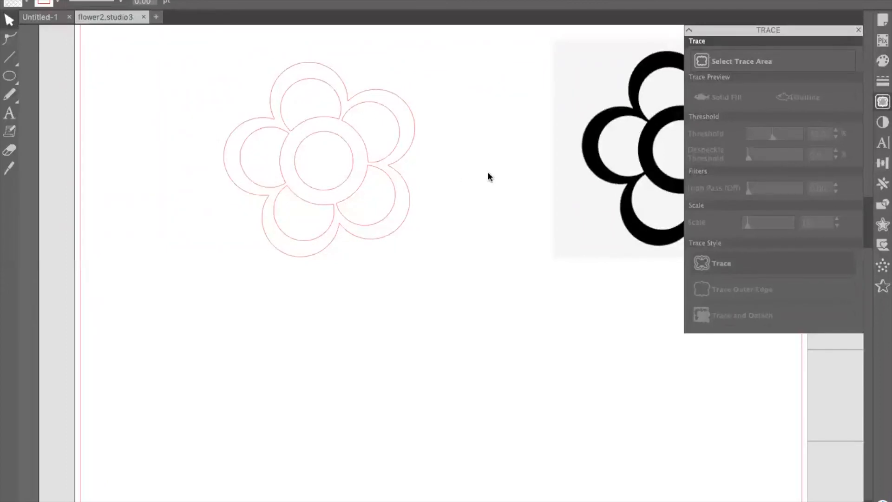
pyautogui.scroll(3, 488, 176)
pyautogui.moveTo(369, 200); pyautogui.dragTo(236, 163)
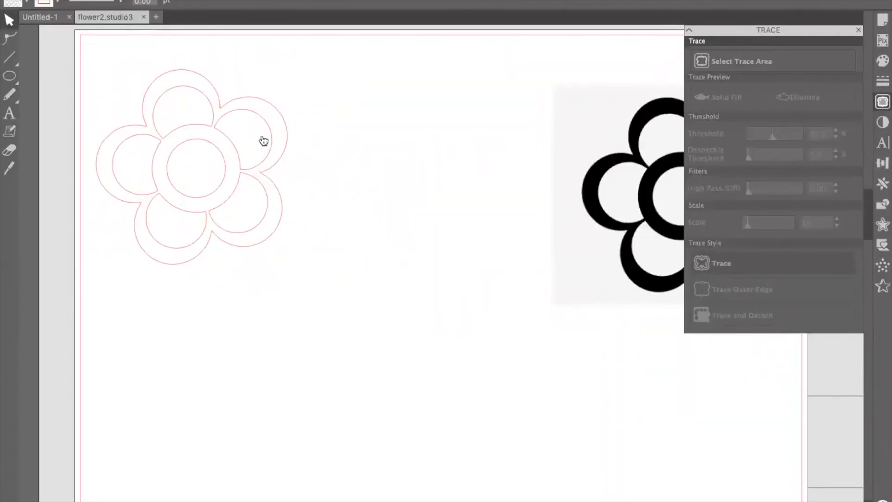
pyautogui.moveTo(602, 225); pyautogui.dragTo(426, 207)
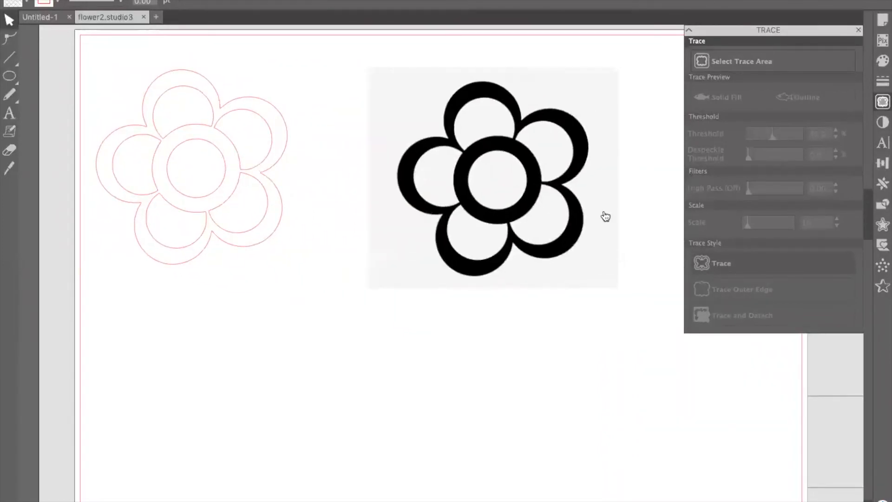
# Trace the flower's outer edge within an area about 2.96 by 2.56 inches and move the original image below the outlines
pyautogui.click(727, 62)
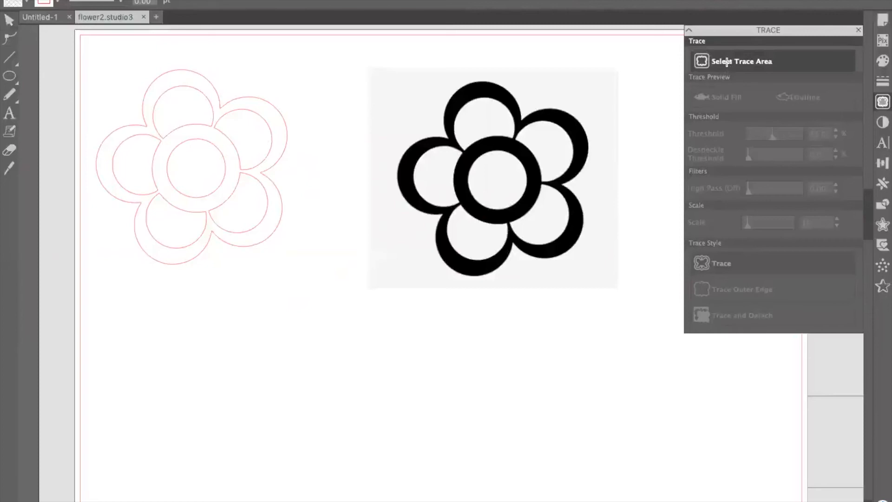
pyautogui.moveTo(373, 71); pyautogui.dragTo(643, 307)
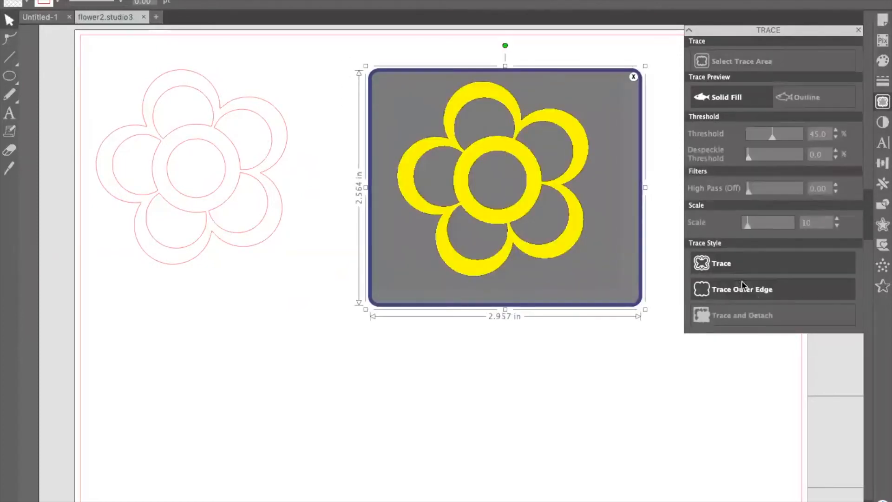
pyautogui.click(764, 290)
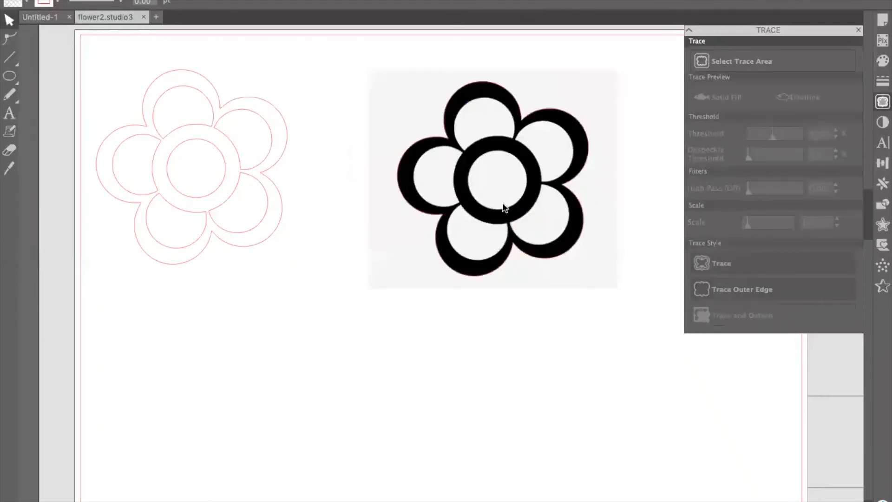
pyautogui.moveTo(511, 207)
pyautogui.mouseDown()
pyautogui.moveTo(266, 349)
pyautogui.moveTo(258, 369)
pyautogui.mouseUp()
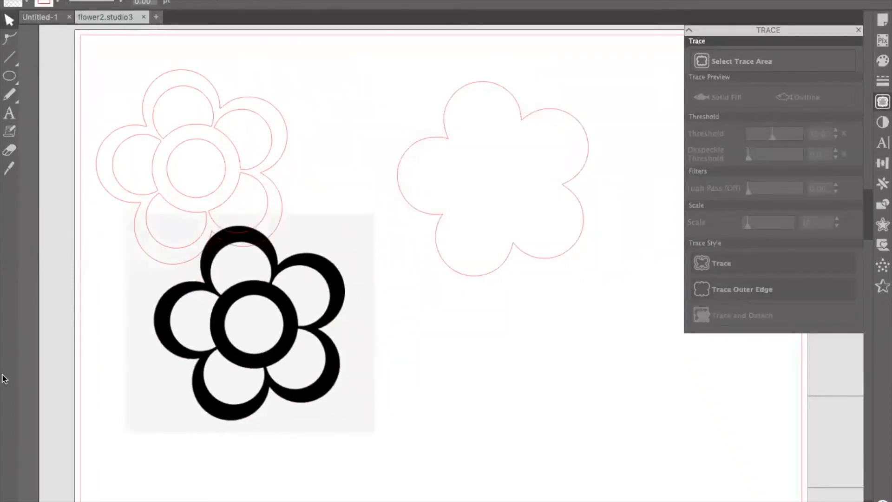
pyautogui.moveTo(446, 501)
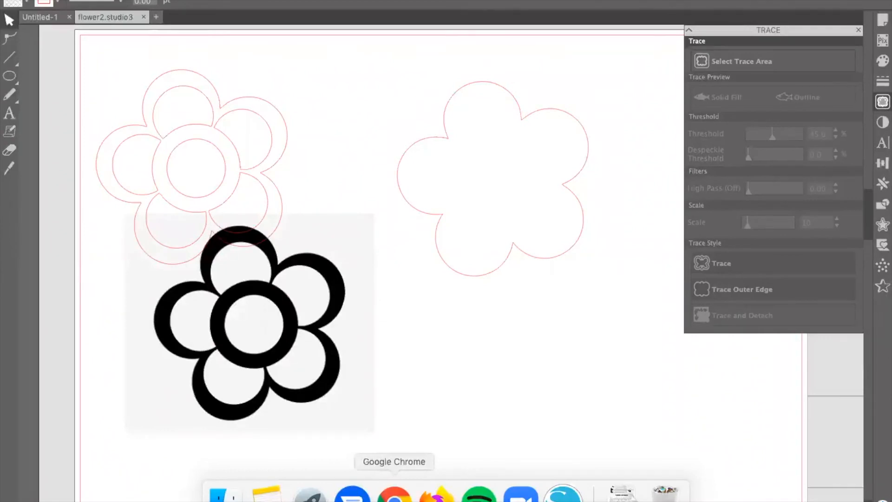
pyautogui.click(394, 493)
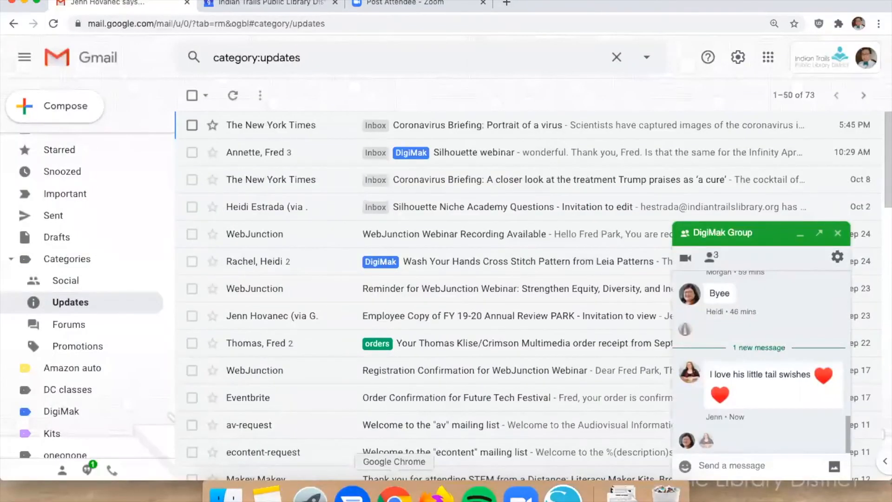
pyautogui.click(563, 494)
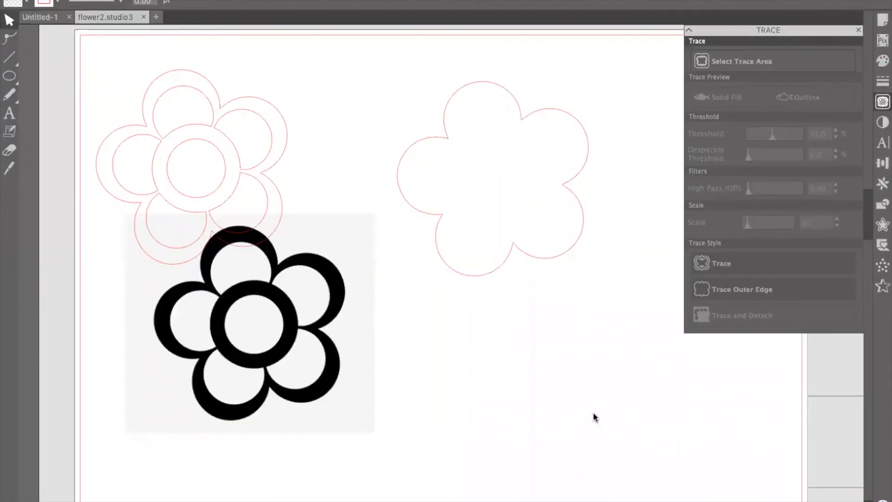
# Move the original image clear of the outlines and shrink the outer-edge outline proportionally to about 1.73 by 1.76 inches
pyautogui.moveTo(336, 281); pyautogui.dragTo(254, 282)
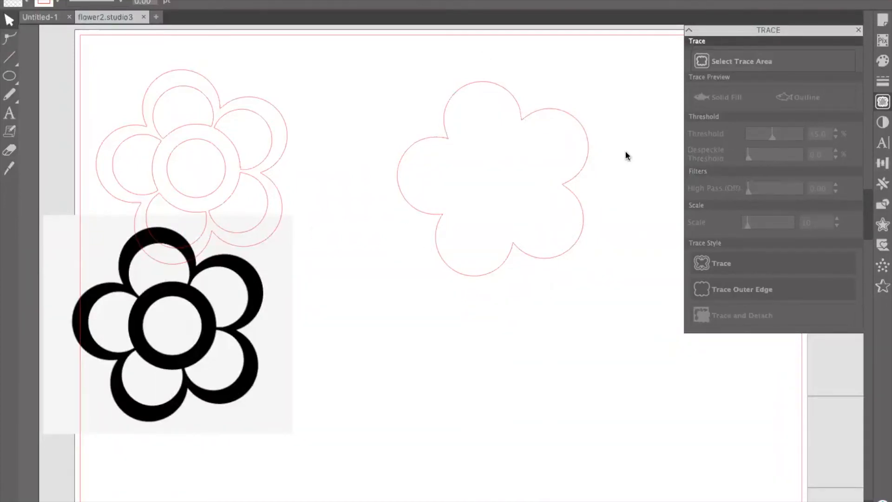
pyautogui.moveTo(249, 319); pyautogui.dragTo(394, 374)
pyautogui.click(506, 263)
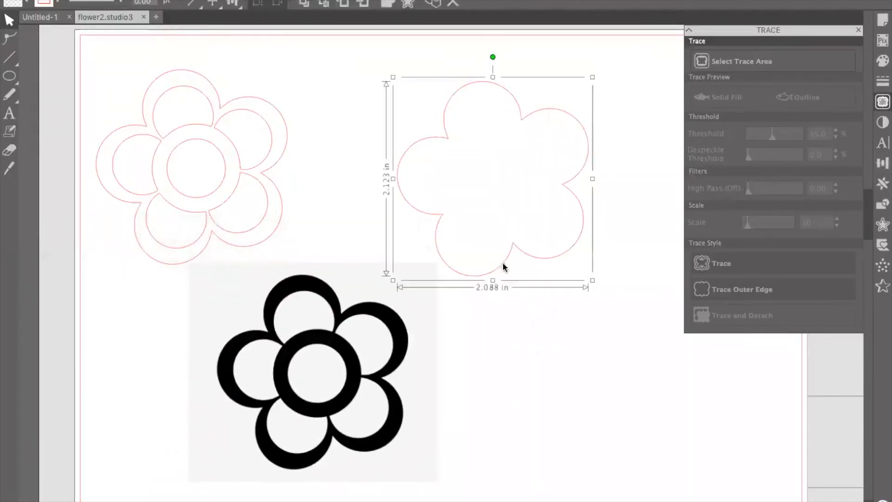
pyautogui.click(595, 275)
pyautogui.click(552, 245)
pyautogui.moveTo(593, 282); pyautogui.dragTo(559, 248)
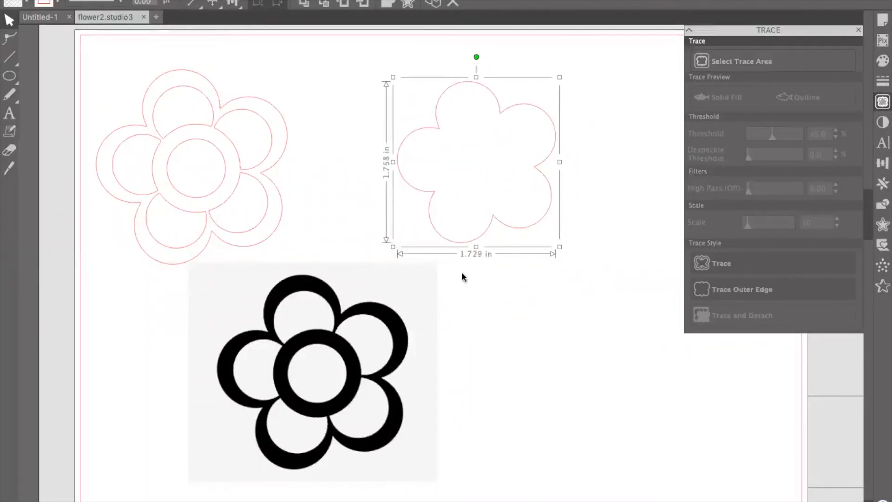
# Squeeze the outer-edge outline to about 1.33 inches wide, place it nearer the traced flower, and shift the original image toward the page's middle
pyautogui.click(424, 288)
pyautogui.click(539, 168)
pyautogui.moveTo(560, 162); pyautogui.dragTo(455, 156)
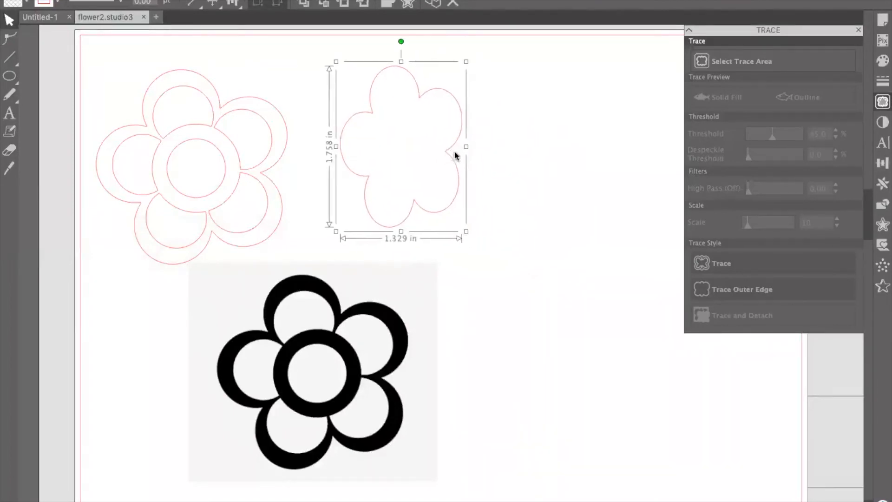
pyautogui.click(573, 195)
pyautogui.moveTo(398, 319); pyautogui.dragTo(472, 313)
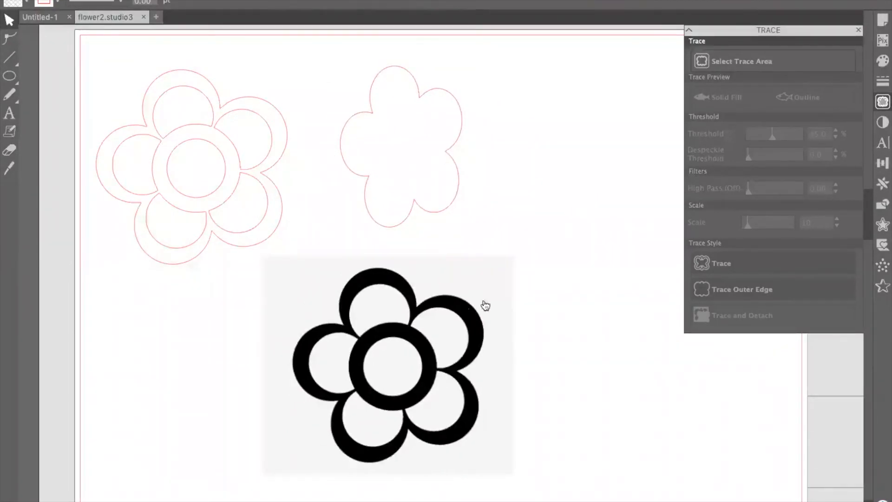
pyautogui.click(744, 61)
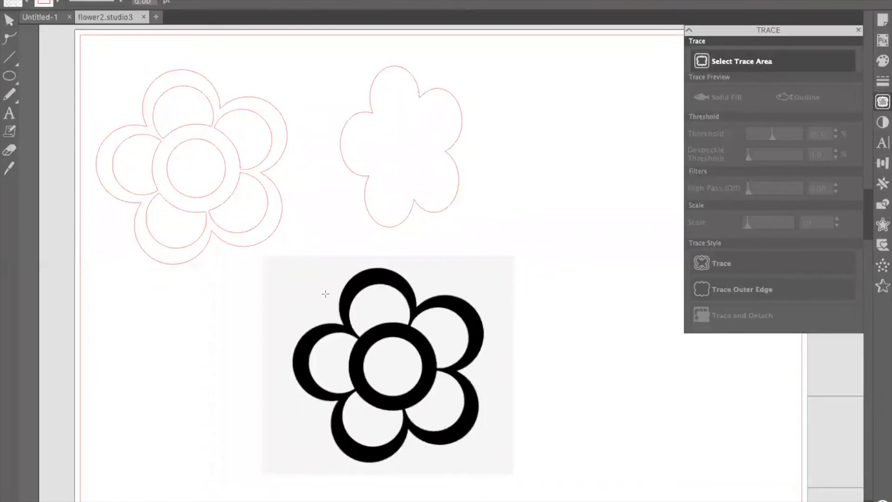
pyautogui.moveTo(288, 267)
pyautogui.mouseDown()
pyautogui.moveTo(416, 356)
pyautogui.moveTo(502, 465)
pyautogui.mouseUp()
pyautogui.moveTo(395, 267); pyautogui.dragTo(394, 267)
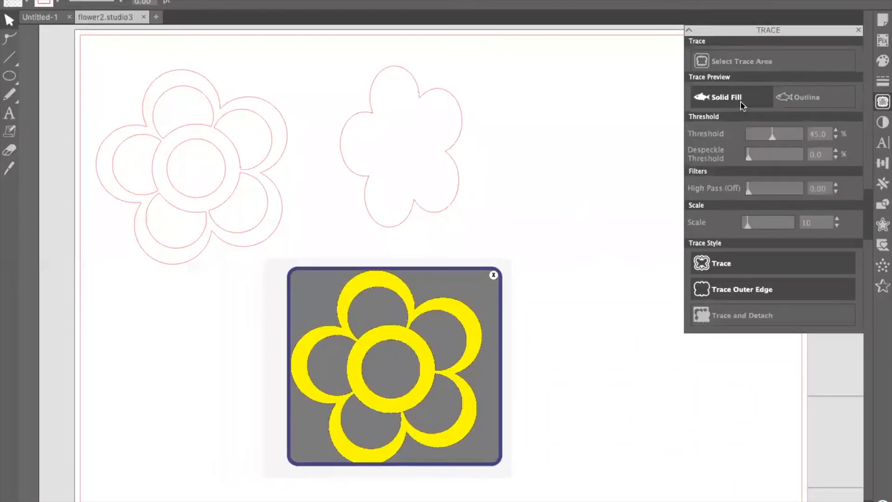
pyautogui.moveTo(491, 278); pyautogui.dragTo(493, 275)
pyautogui.click(494, 275)
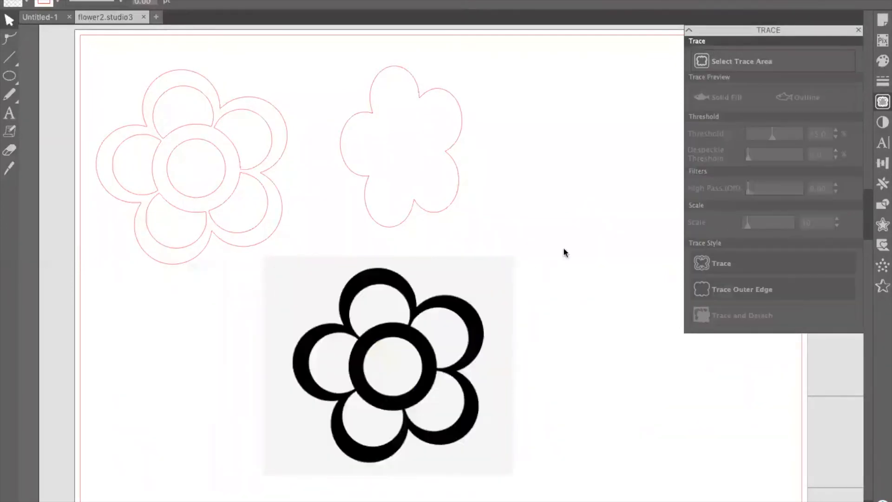
# Trace and detach the flower within an area about 2.51 by 2.42 inches and pull the detached flower away from its background
pyautogui.click(745, 60)
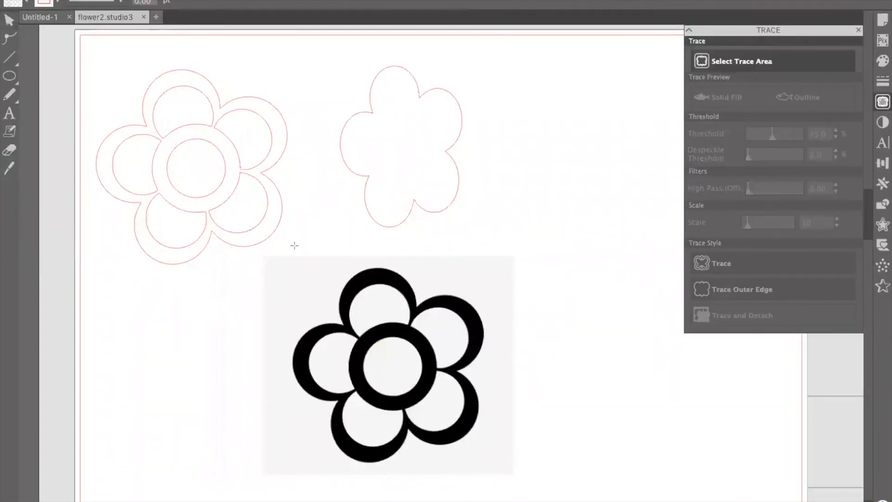
pyautogui.moveTo(275, 249); pyautogui.dragTo(509, 474)
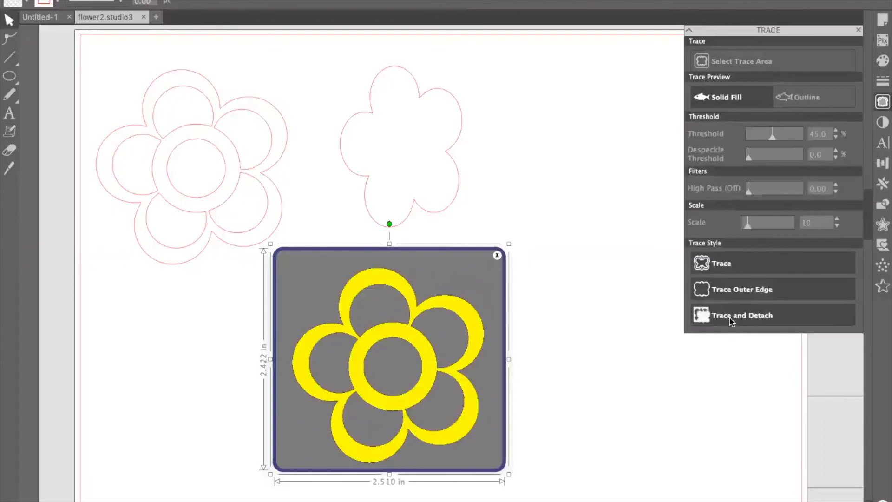
pyautogui.click(730, 317)
pyautogui.moveTo(421, 366); pyautogui.dragTo(613, 350)
# Reposition the cut-out background and the detached flower so they sit side by side below the outlines
pyautogui.click(411, 306)
pyautogui.moveTo(411, 306); pyautogui.dragTo(340, 308)
pyautogui.moveTo(573, 376)
pyautogui.mouseDown()
pyautogui.moveTo(520, 349)
pyautogui.moveTo(559, 339)
pyautogui.mouseUp()
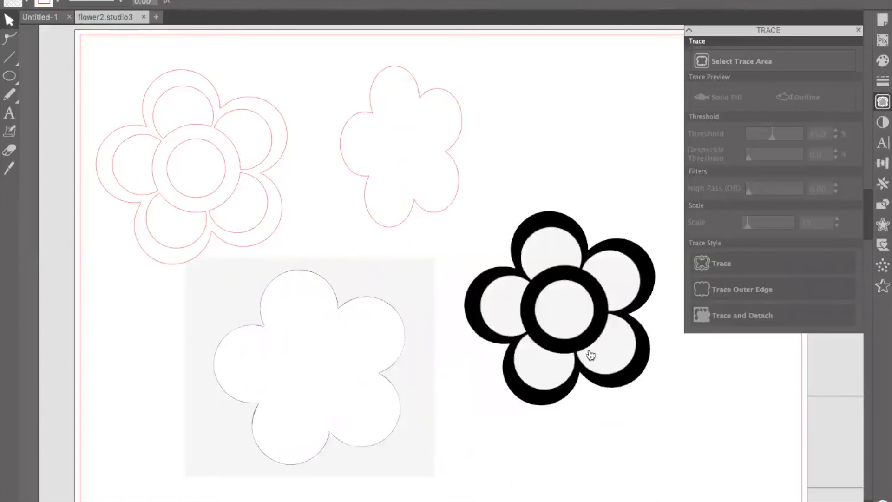
pyautogui.moveTo(585, 335); pyautogui.dragTo(571, 371)
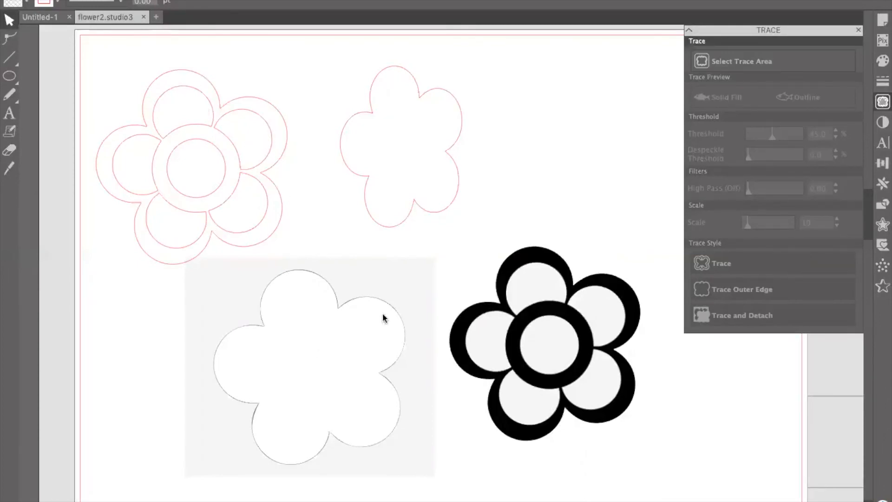
pyautogui.moveTo(405, 303); pyautogui.dragTo(420, 318)
pyautogui.moveTo(530, 315)
pyautogui.mouseDown()
pyautogui.moveTo(544, 317)
pyautogui.moveTo(523, 333)
pyautogui.moveTo(548, 334)
pyautogui.mouseUp()
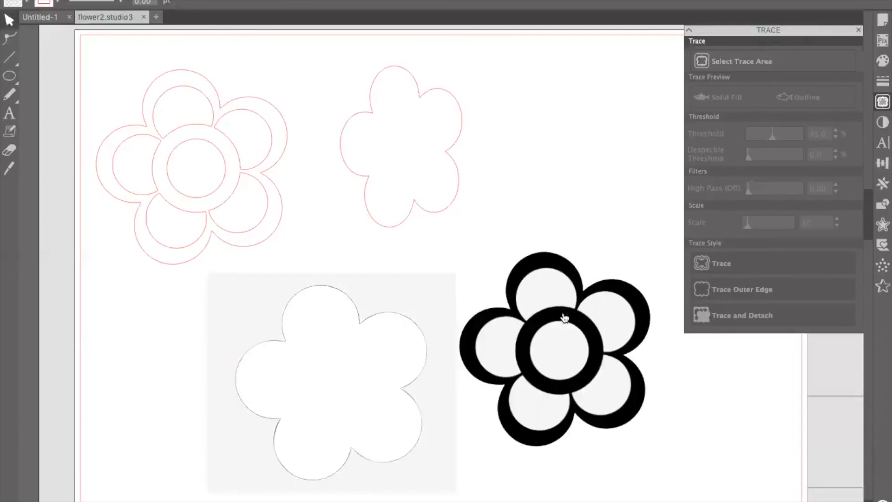
# Delete the cut-out background and the detached flower, keeping only the two traced outlines
pyautogui.click(564, 315)
pyautogui.click(407, 319)
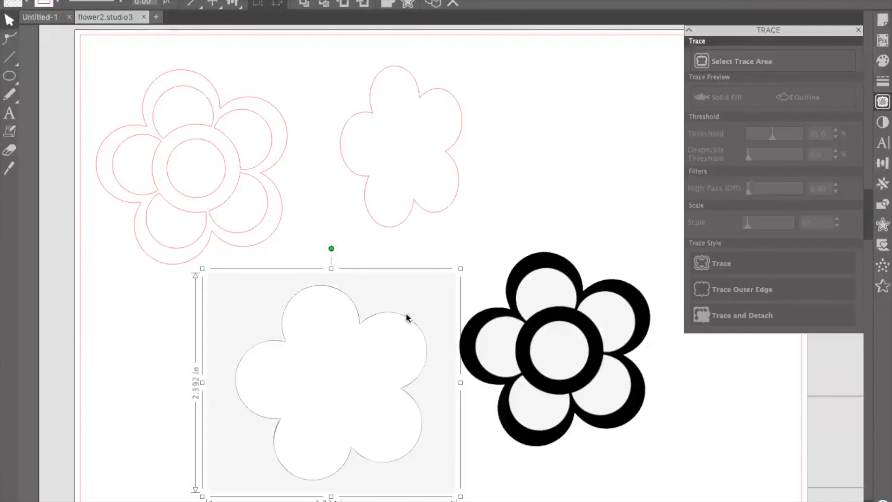
pyautogui.press('Delete')
pyautogui.click(513, 324)
pyautogui.press('Delete')
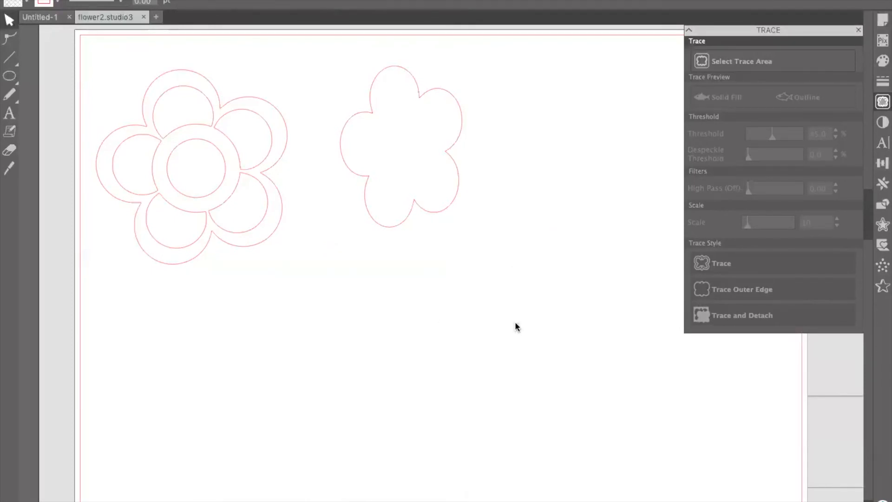
pyautogui.scroll(4, 498, 264)
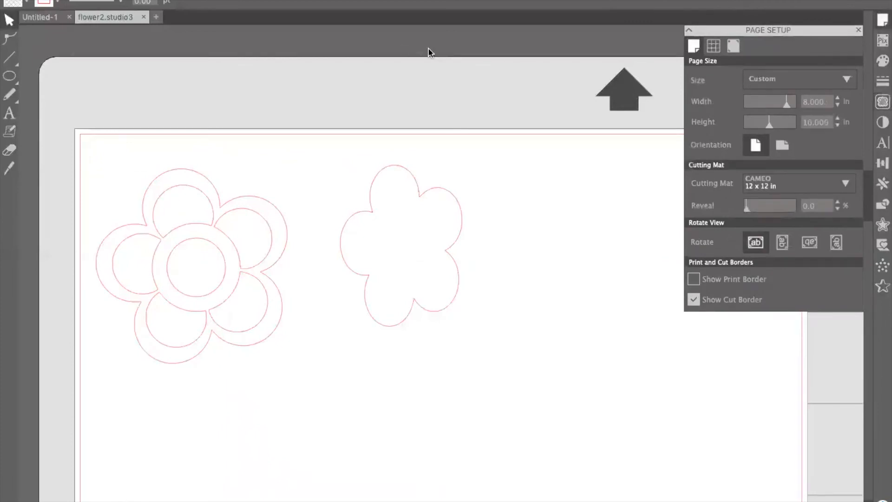
pyautogui.scroll(3, 476, 152)
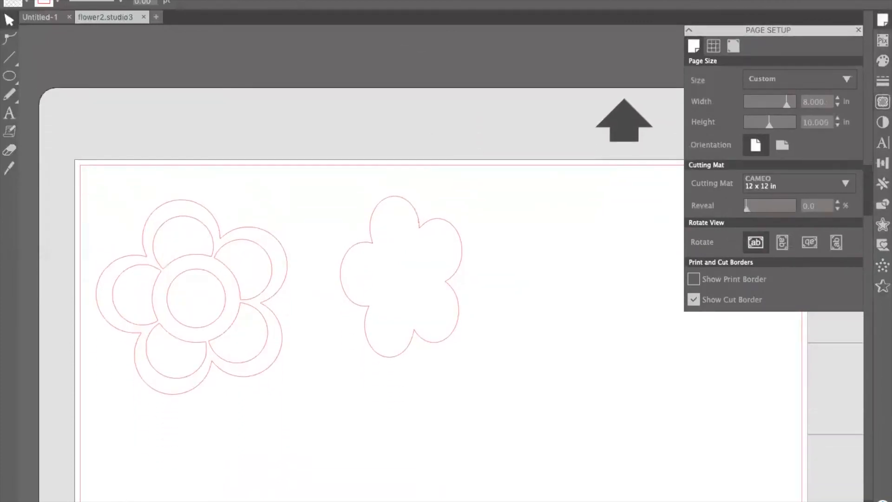
pyautogui.click(633, 1)
pyautogui.click(633, 1)
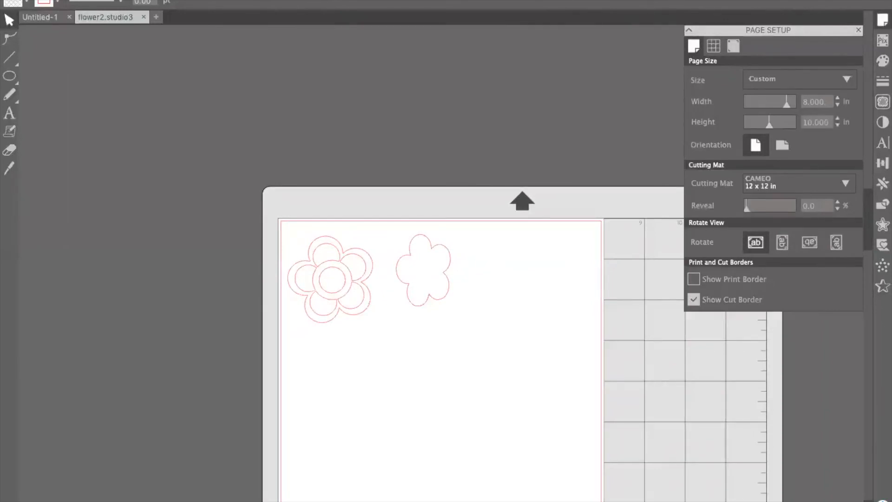
pyautogui.hscroll(6, 532, 142)
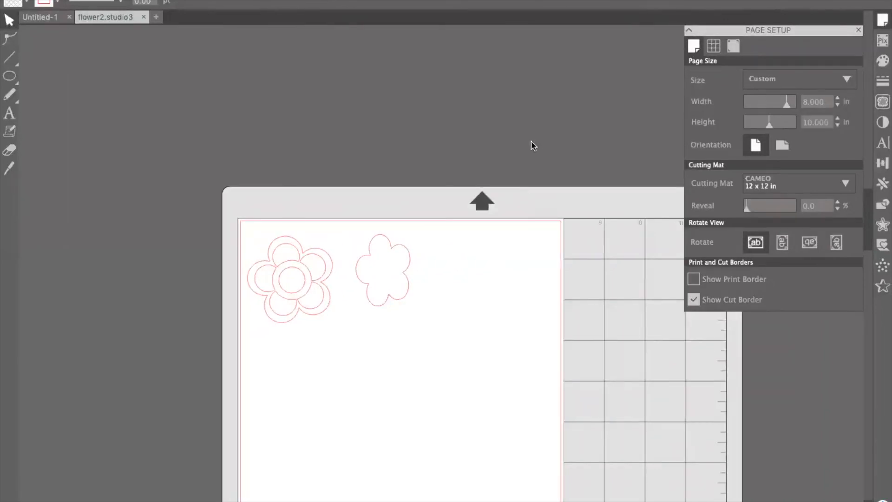
# Open the Design Store and browse its home page, including the What's New designs
pyautogui.scroll(-4, 532, 145)
pyautogui.hscroll(2, 532, 145)
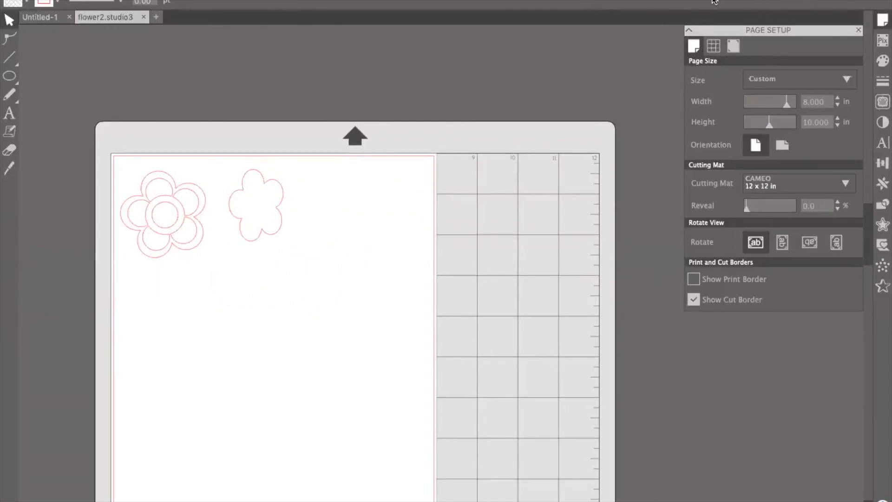
pyautogui.click(664, 0)
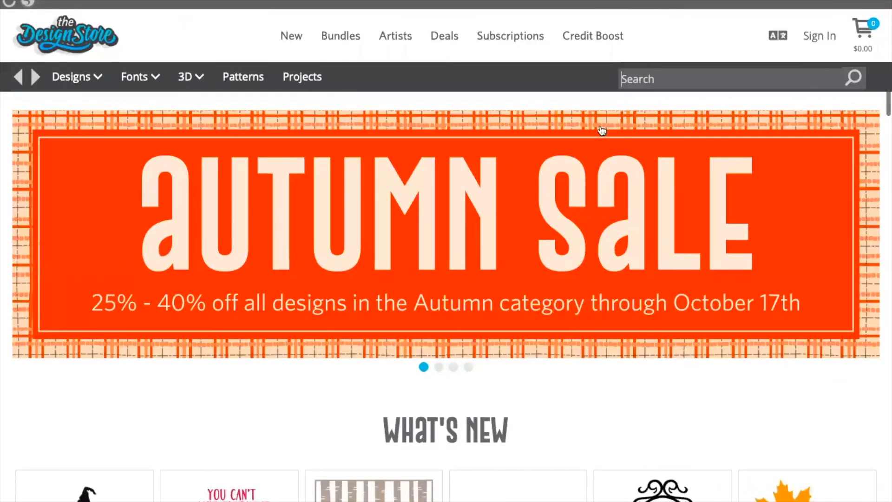
pyautogui.scroll(-1, 602, 133)
pyautogui.scroll(-4, 602, 132)
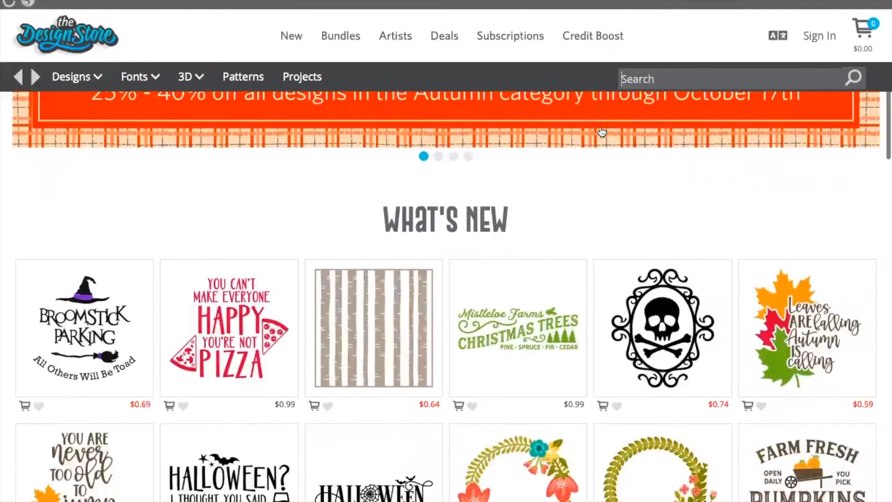
pyautogui.scroll(-2, 603, 132)
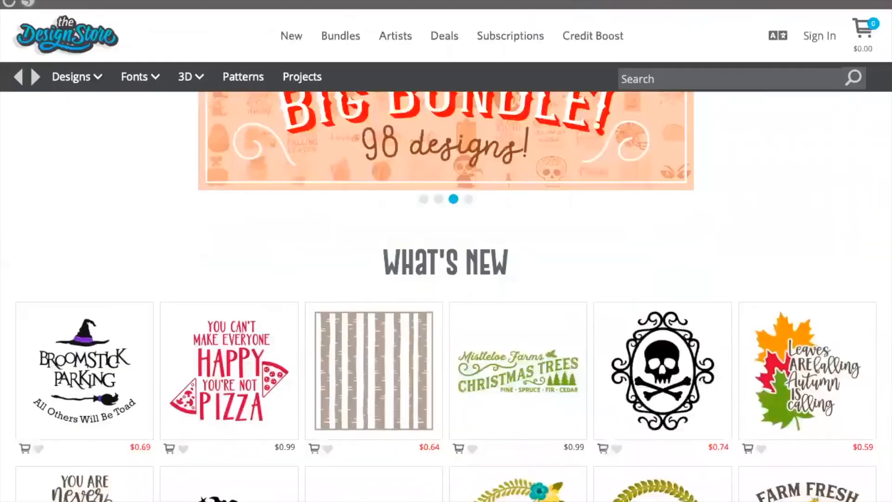
pyautogui.scroll(-3, 446, 297)
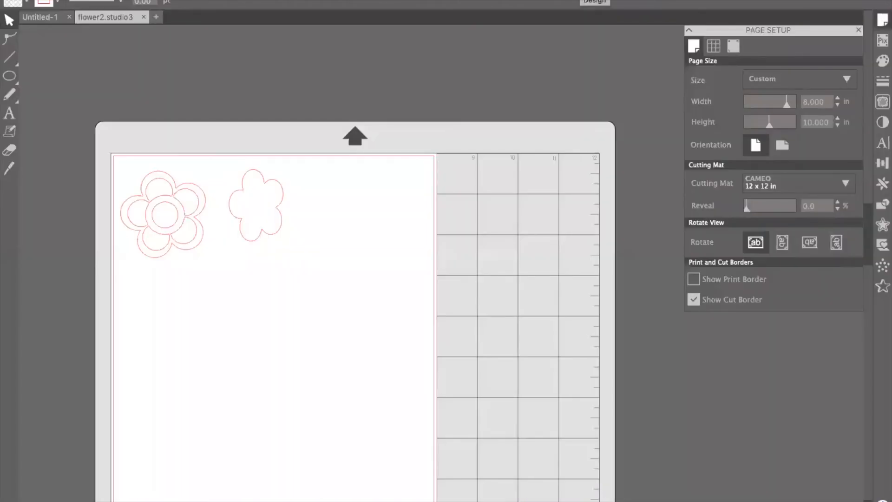
# Open the cut settings for the two outlines and save the design as flower2 in Downloads in Silhouette Studio V3 format
pyautogui.click(846, 0)
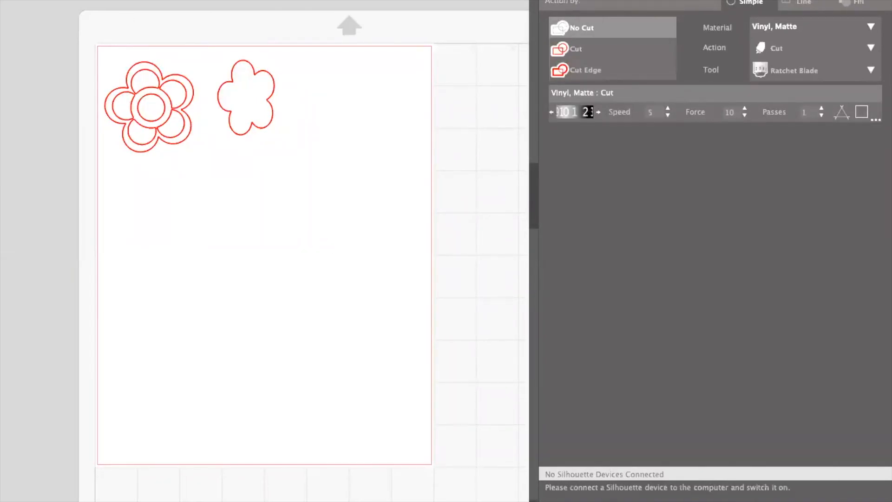
pyautogui.press('super+s')
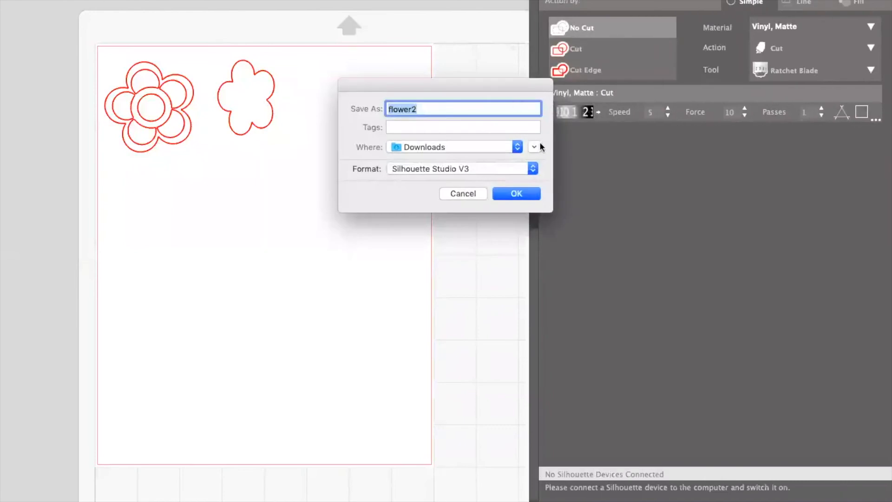
pyautogui.click(516, 193)
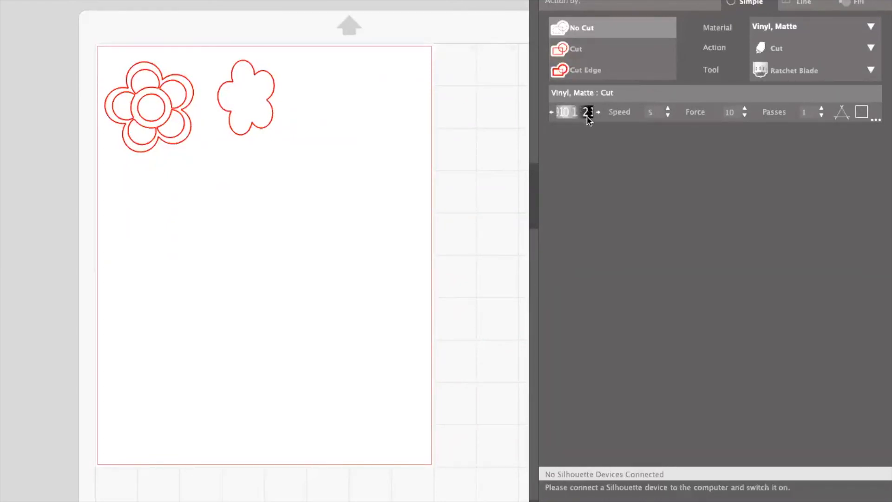
# Try Cardstock, Plain and Vellum as cutting materials to compare their preset cut settings
pyautogui.click(871, 31)
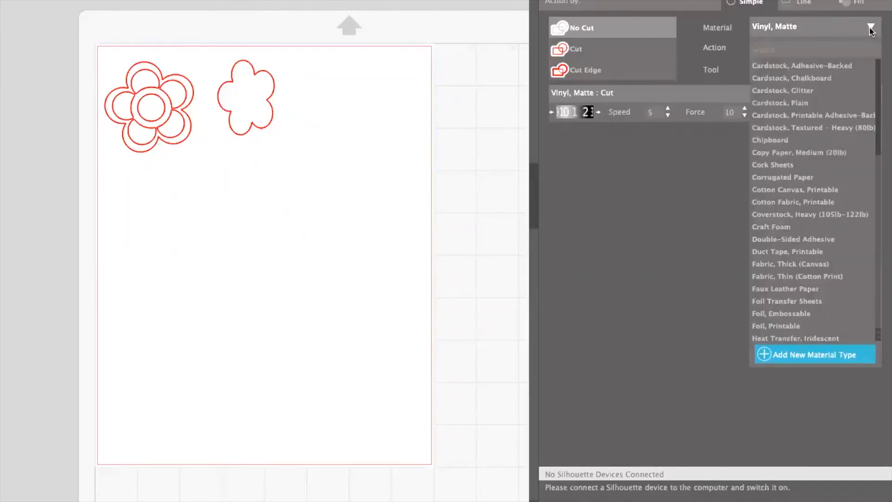
pyautogui.click(823, 104)
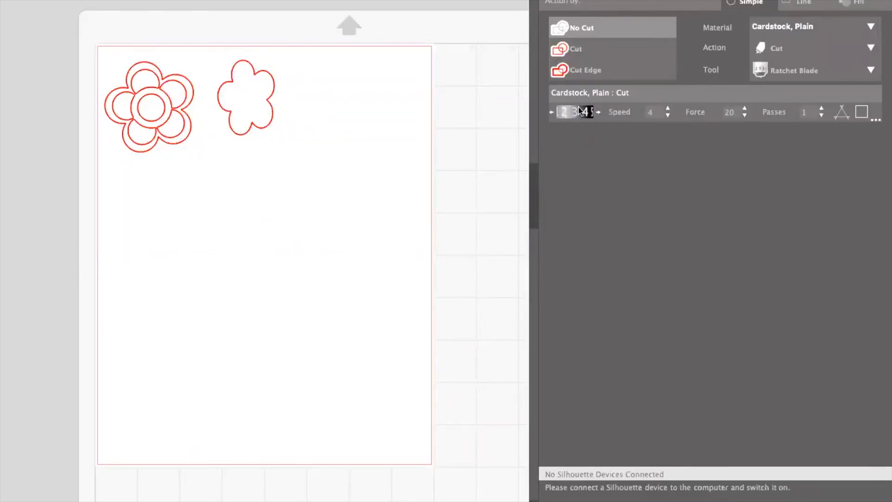
pyautogui.click(871, 27)
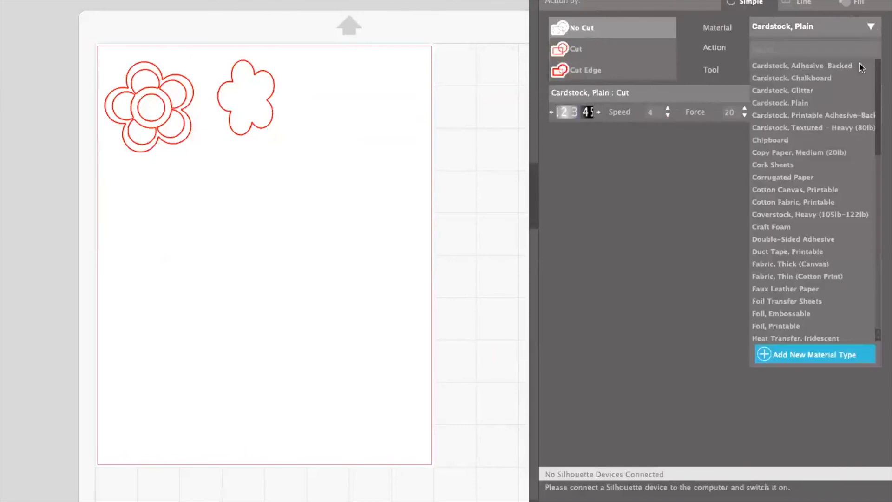
pyautogui.scroll(-10, 844, 177)
pyautogui.scroll(-1, 844, 177)
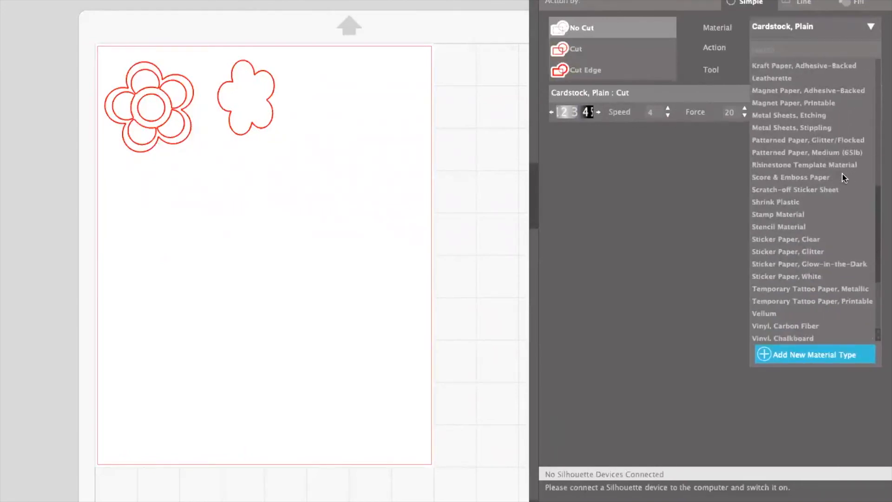
pyautogui.click(783, 314)
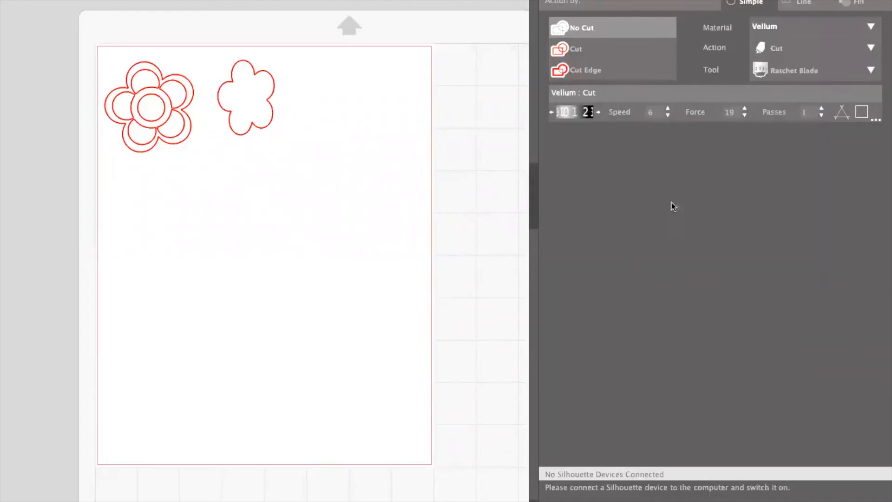
# Set the cutting material to Fabric, Thin (Cotton Print)
pyautogui.click(871, 27)
pyautogui.scroll(3, 864, 125)
pyautogui.scroll(10, 863, 125)
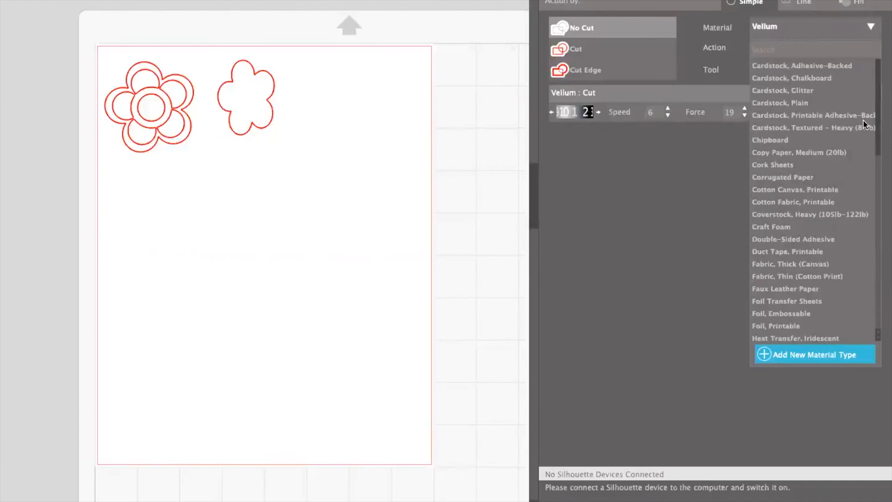
pyautogui.scroll(-3, 863, 125)
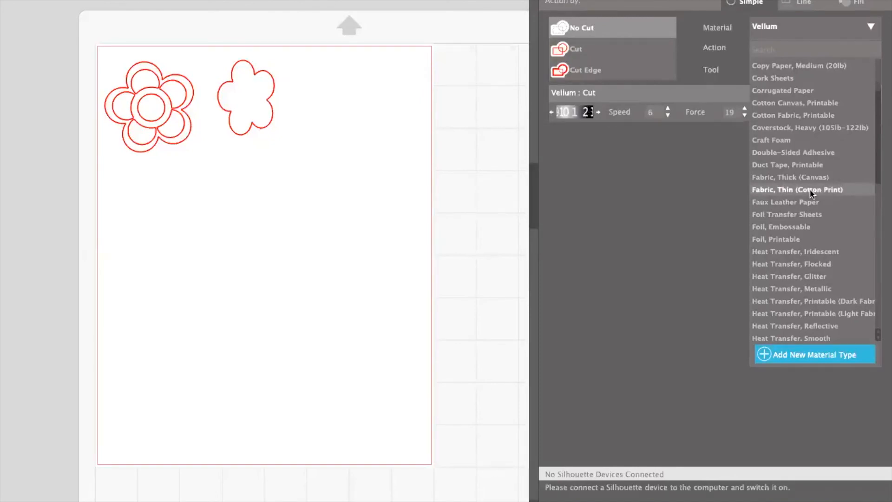
pyautogui.click(812, 193)
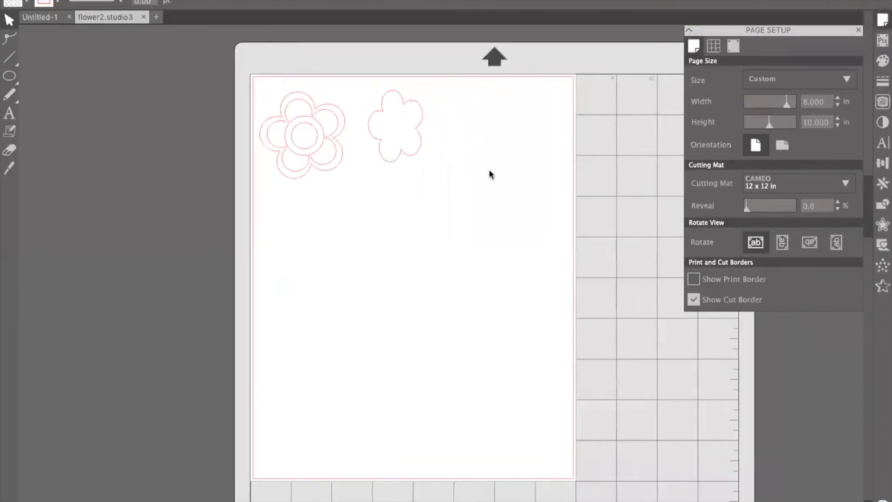
# Compare the flower layout in the design view with its cut preview in the send view
pyautogui.hscroll(-2, 489, 170)
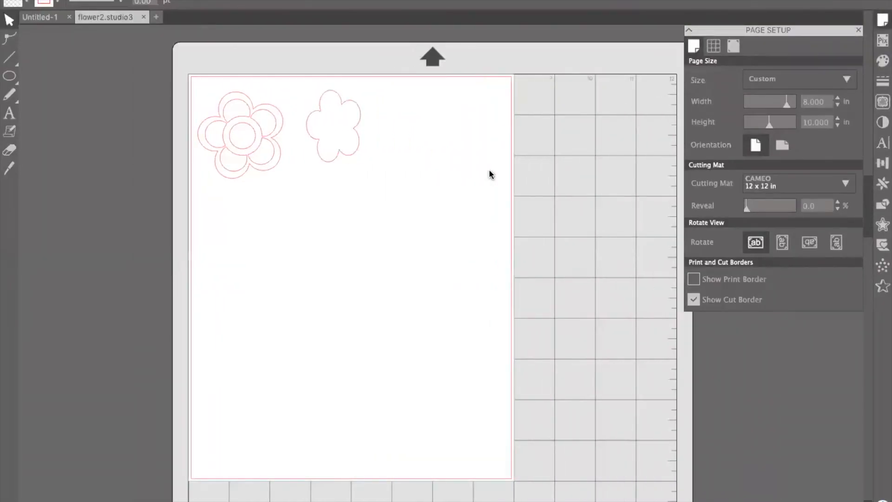
pyautogui.scroll(-3, 490, 170)
pyautogui.scroll(2, 489, 170)
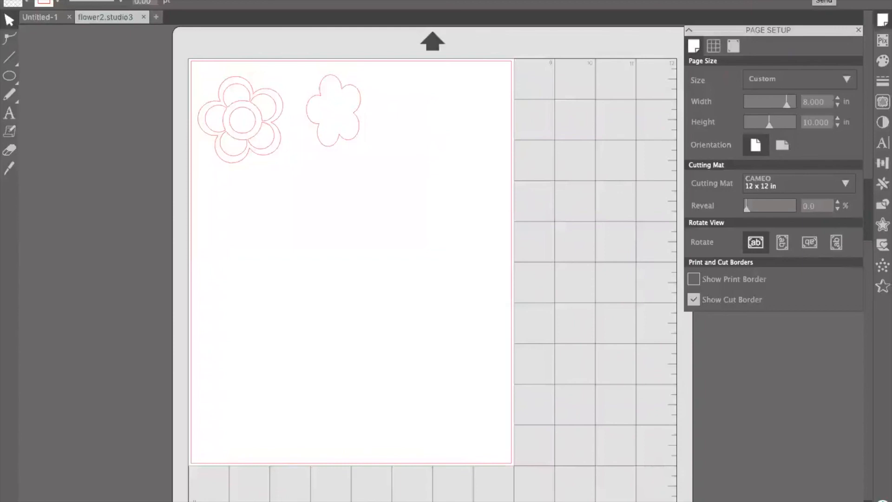
pyautogui.click(824, 2)
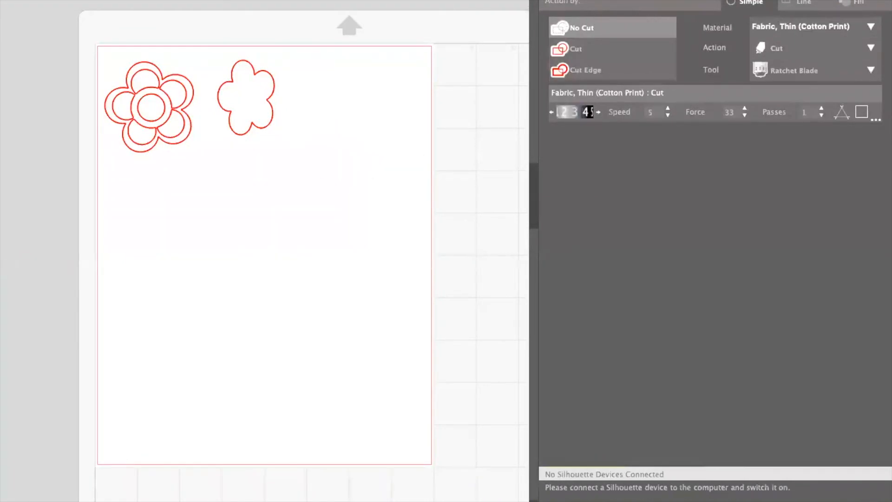
pyautogui.click(597, 1)
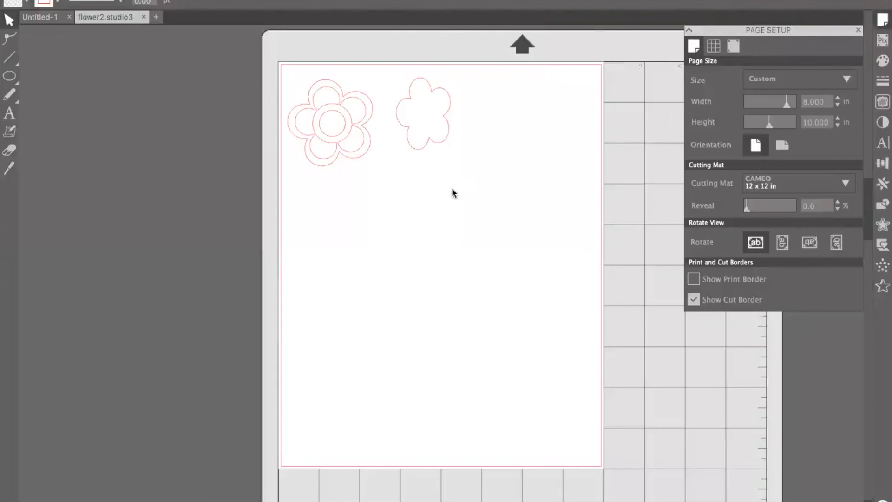
pyautogui.hscroll(3, 521, 166)
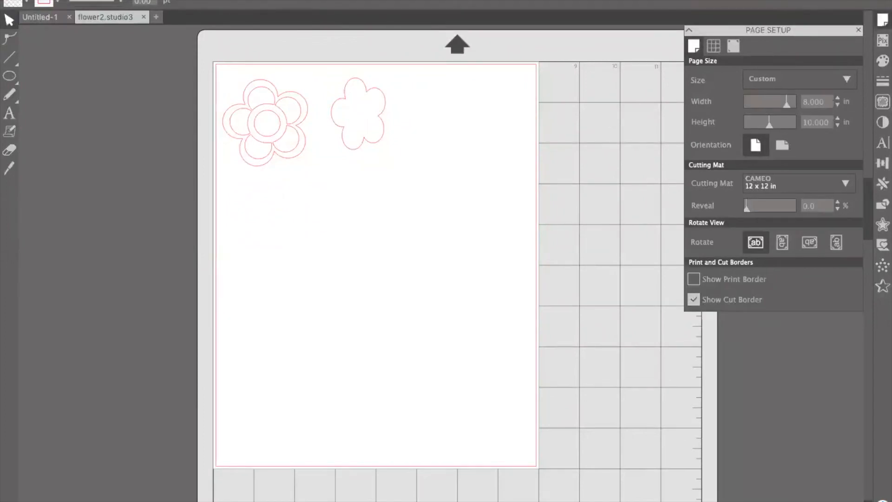
# Return to the cut settings and set the material to Chipboard
pyautogui.click(793, 4)
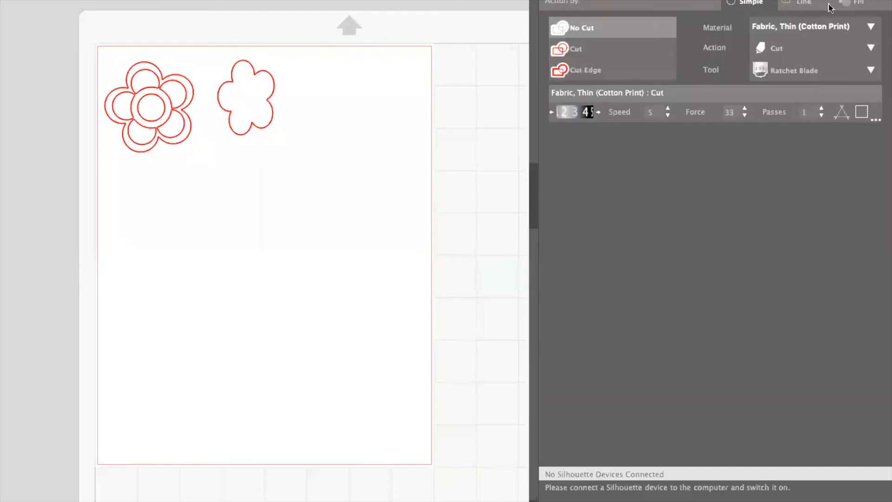
pyautogui.click(860, 31)
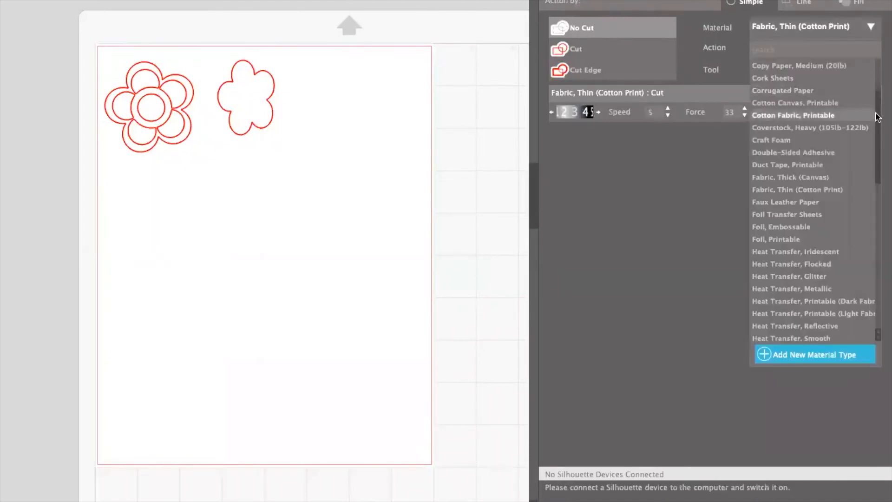
pyautogui.scroll(3, 880, 89)
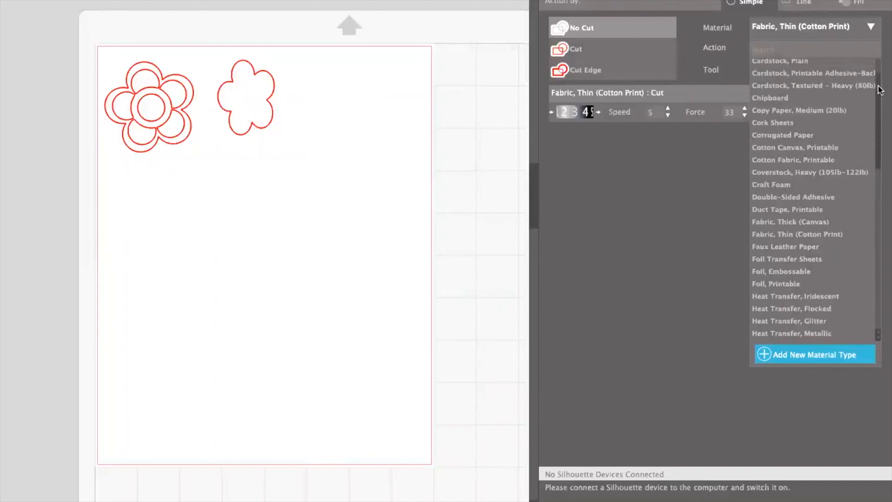
pyautogui.click(817, 98)
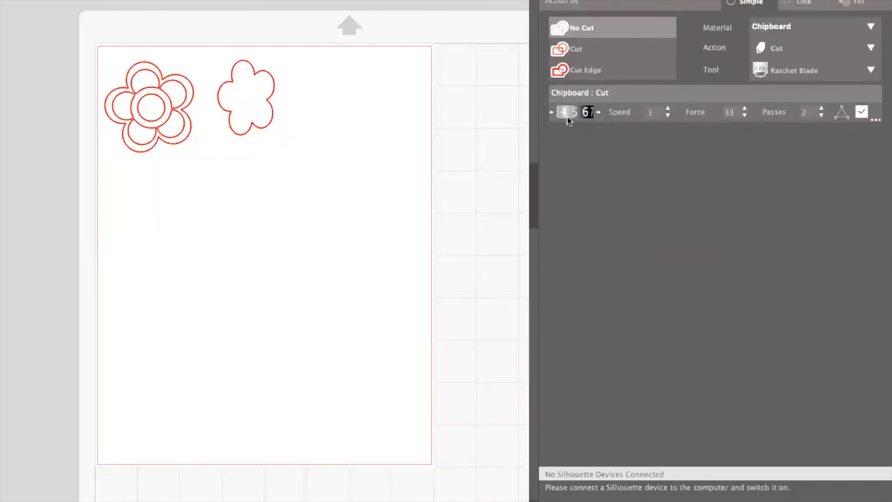
pyautogui.hscroll(3, 563, 98)
pyautogui.hscroll(-3, 562, 98)
pyautogui.hscroll(2, 727, 202)
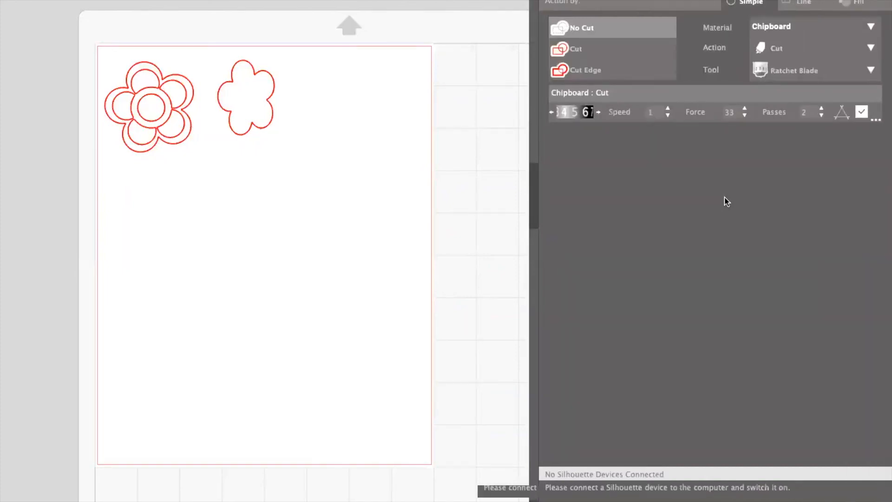